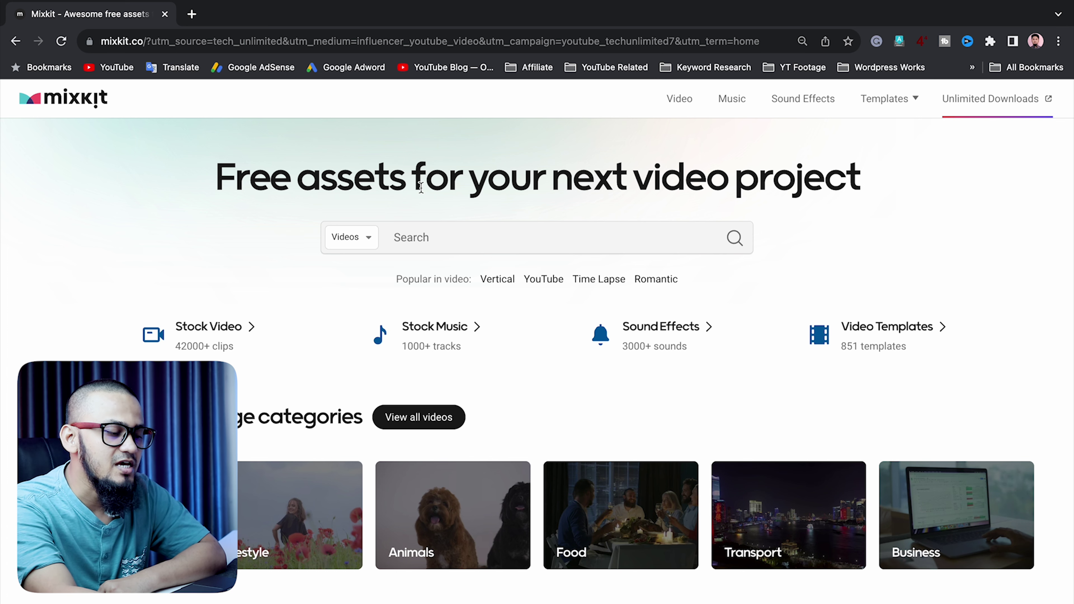
Step: Open Mixkit's free video templates, look over the supported editing programs, and open the Premiere Pro templates
{"action": "left_click", "coordinate": [916, 336]}
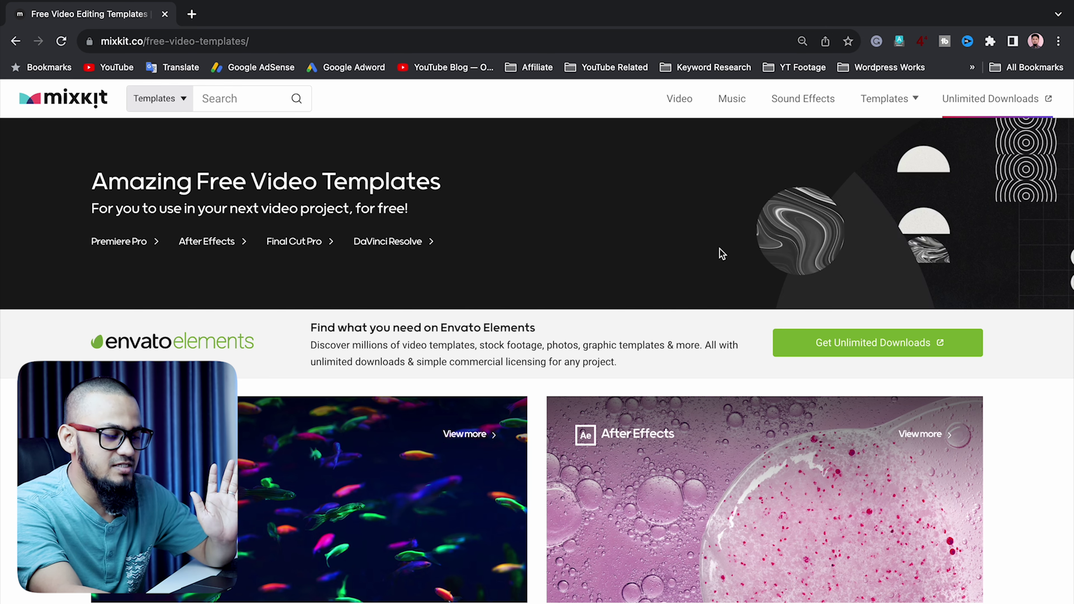
{"action": "scroll", "coordinate": [528, 282], "scroll_direction": "down", "scroll_amount": 5}
{"action": "scroll", "coordinate": [528, 282], "scroll_direction": "up", "scroll_amount": 1}
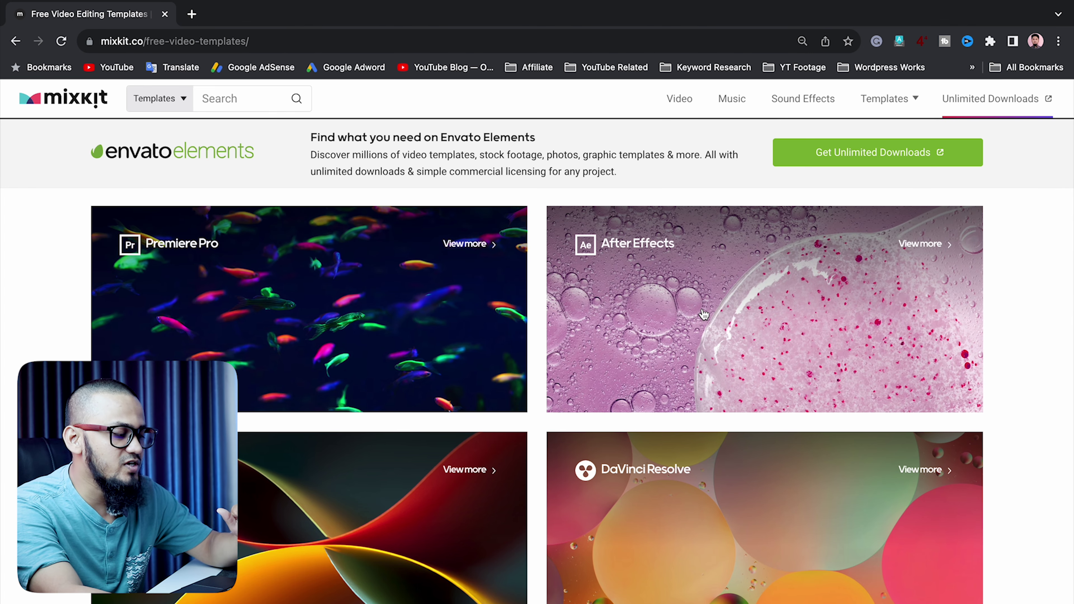
{"action": "scroll", "coordinate": [372, 511], "scroll_direction": "down", "scroll_amount": 2}
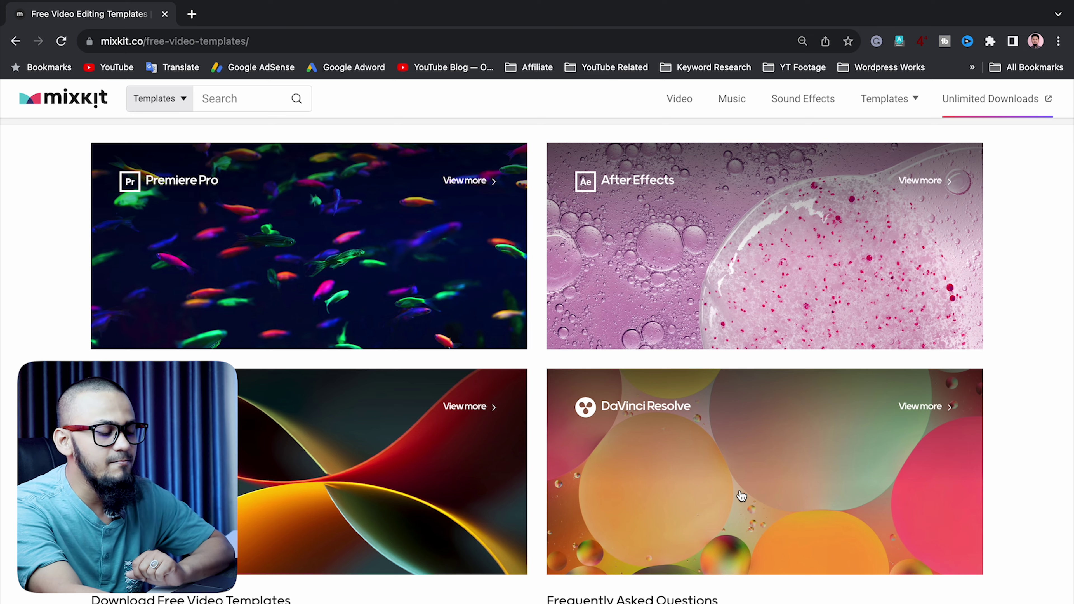
{"action": "scroll", "coordinate": [727, 490], "scroll_direction": "down", "scroll_amount": 12}
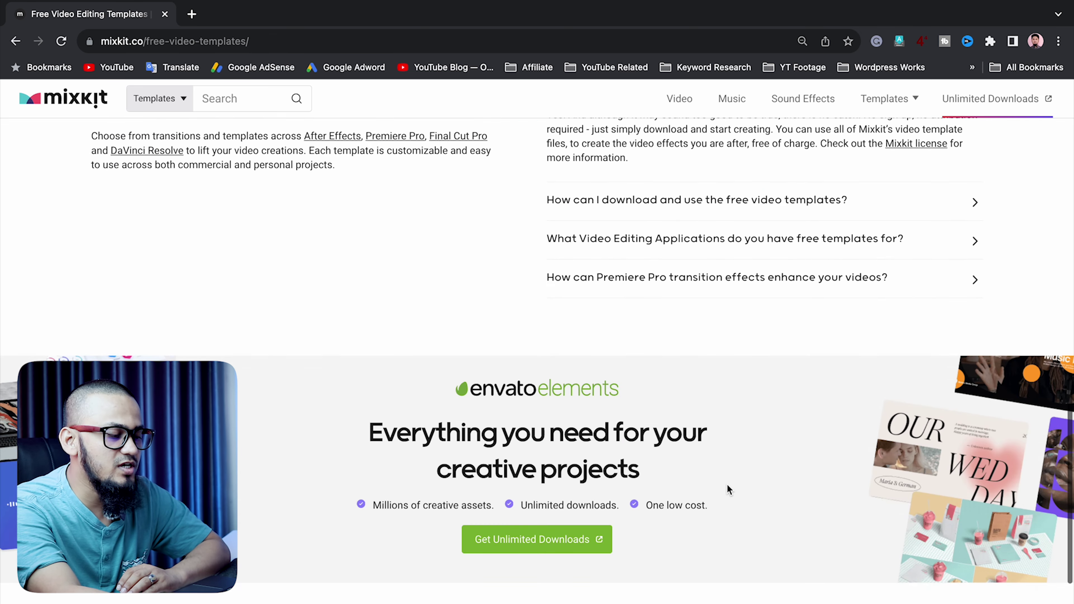
{"action": "scroll", "coordinate": [727, 490], "scroll_direction": "up", "scroll_amount": 12}
{"action": "scroll", "coordinate": [728, 490], "scroll_direction": "up", "scroll_amount": 4}
{"action": "scroll", "coordinate": [728, 490], "scroll_direction": "down", "scroll_amount": 3}
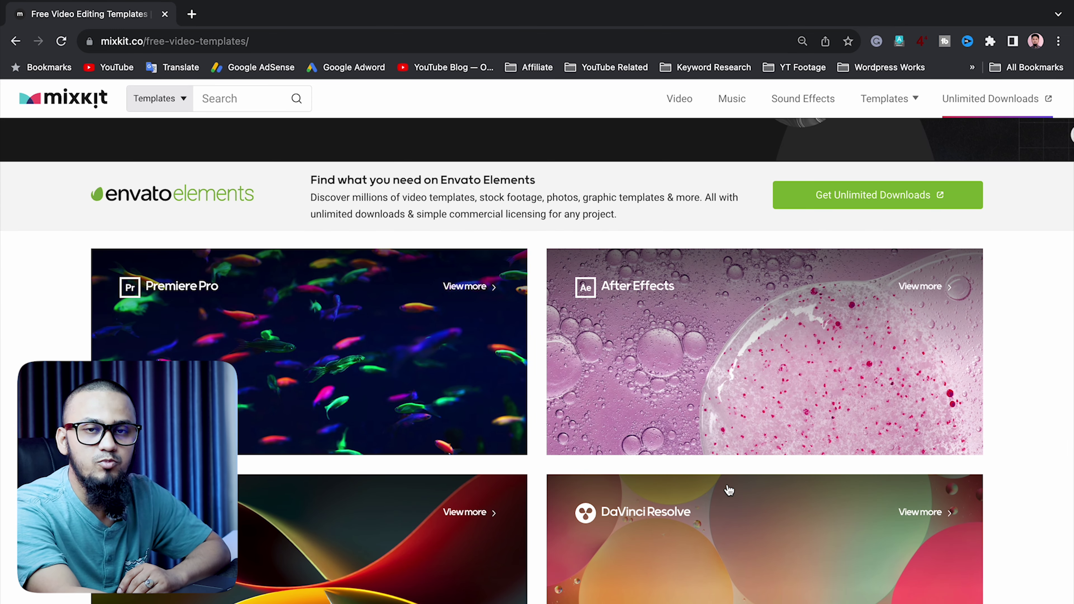
{"action": "left_click", "coordinate": [233, 321]}
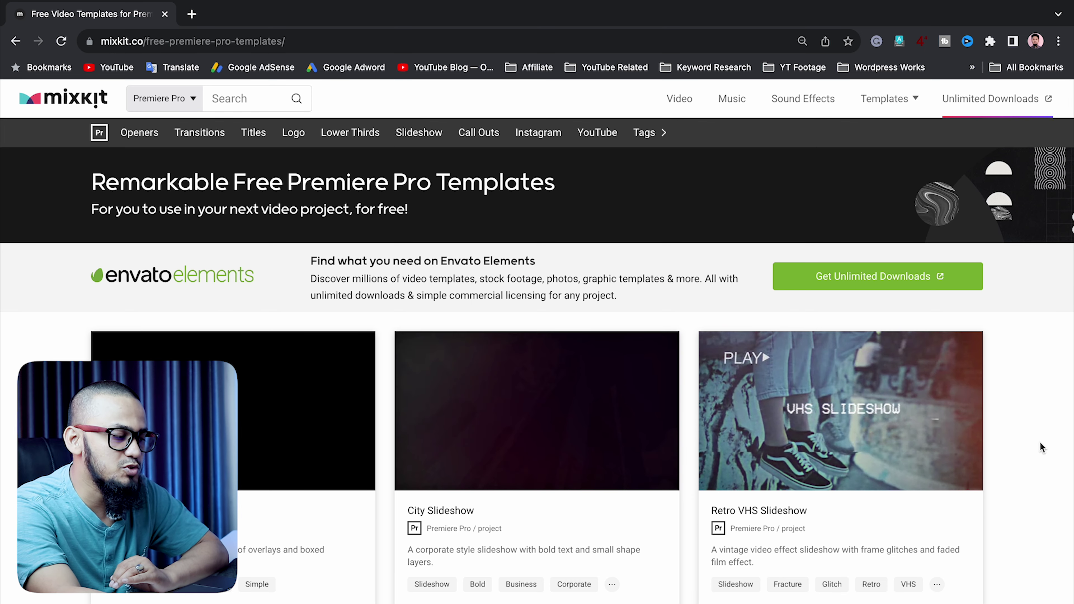
Step: Browse the free Premiere Pro templates, examining the slideshows, logos, titles and transitions on offer
{"action": "scroll", "coordinate": [1040, 442], "scroll_direction": "down", "scroll_amount": 10}
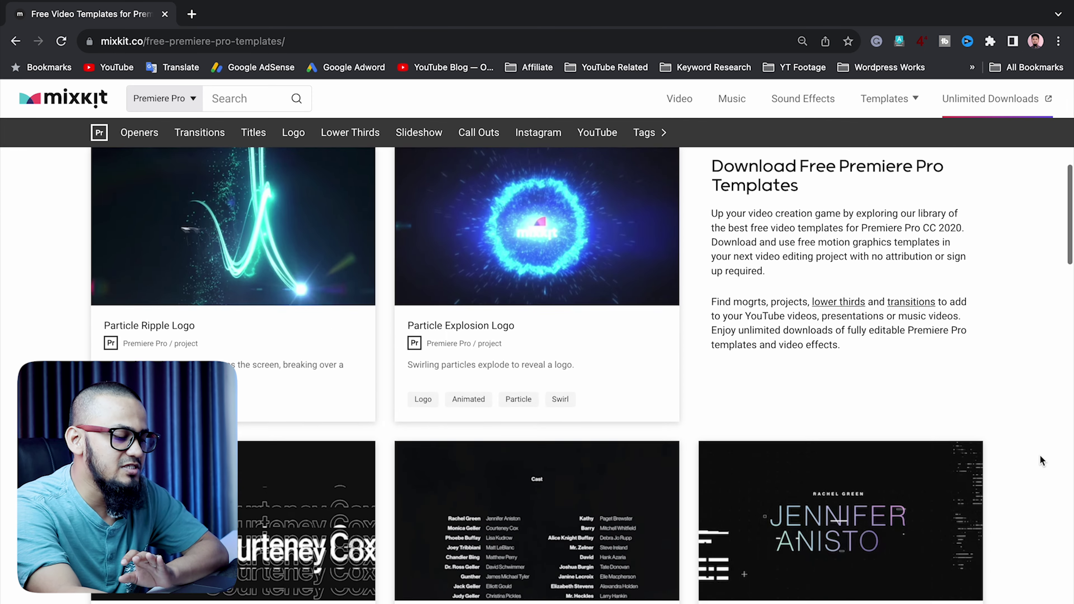
{"action": "scroll", "coordinate": [1040, 455], "scroll_direction": "down", "scroll_amount": 12}
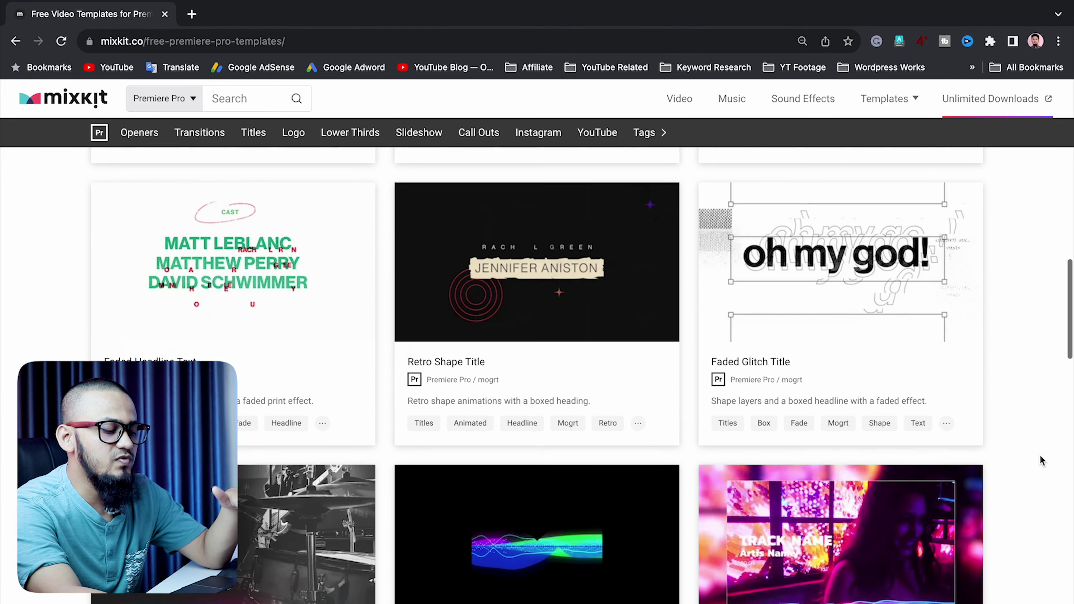
{"action": "scroll", "coordinate": [1040, 455], "scroll_direction": "down", "scroll_amount": 1}
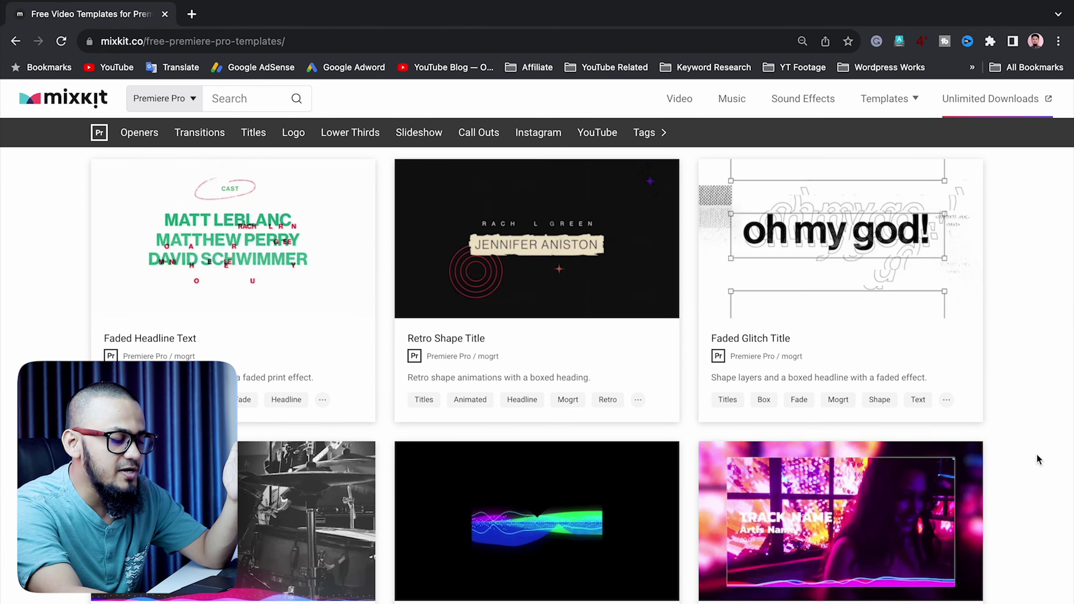
{"action": "scroll", "coordinate": [1039, 455], "scroll_direction": "down", "scroll_amount": 18}
{"action": "scroll", "coordinate": [1039, 453], "scroll_direction": "down", "scroll_amount": 4}
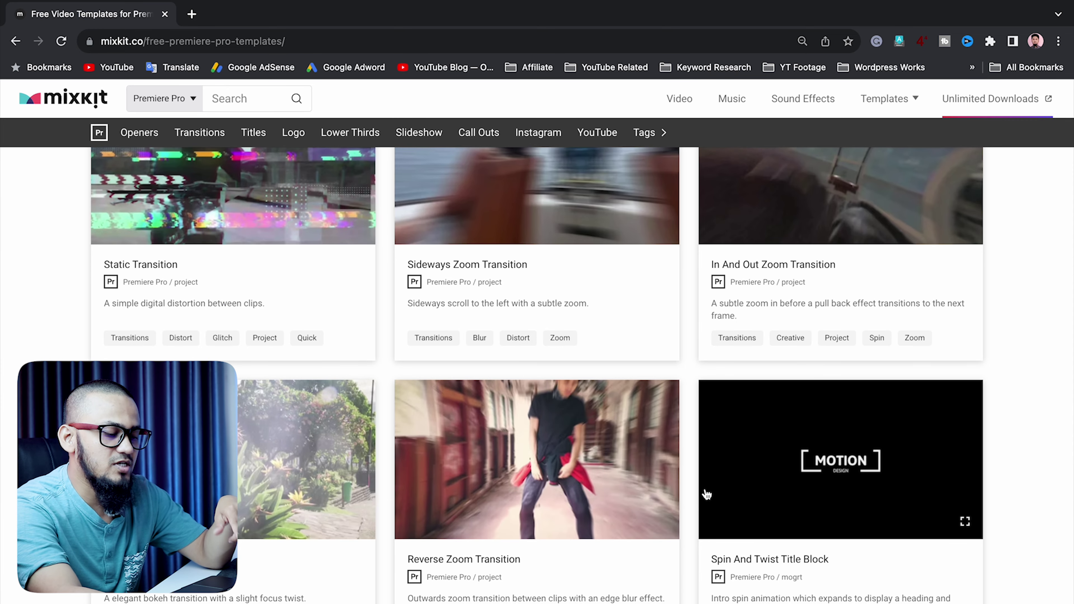
{"action": "scroll", "coordinate": [1027, 433], "scroll_direction": "down", "scroll_amount": 20}
{"action": "scroll", "coordinate": [992, 438], "scroll_direction": "up", "scroll_amount": 20}
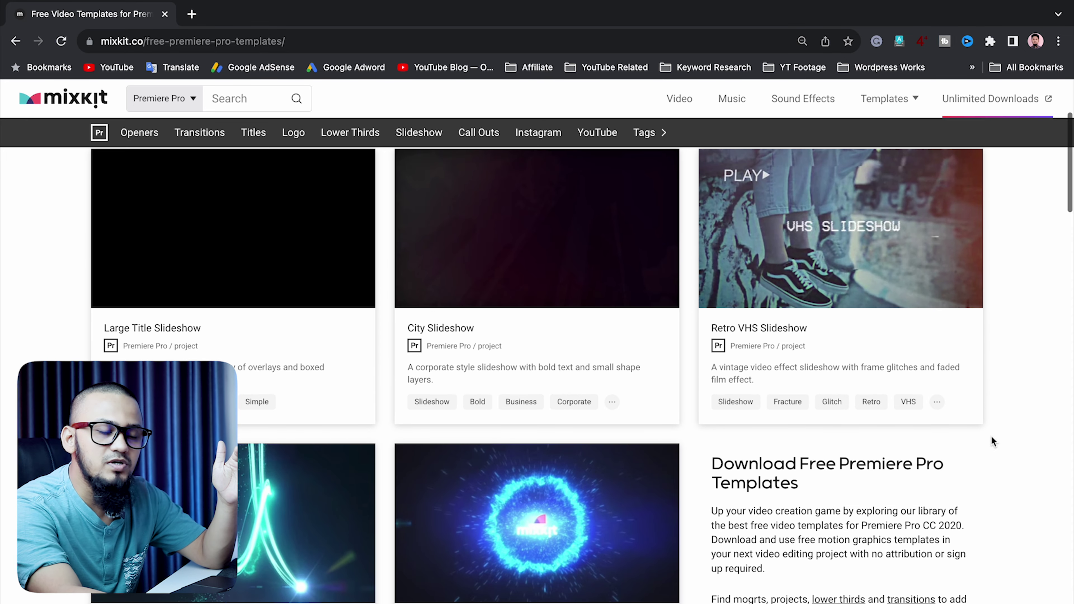
{"action": "scroll", "coordinate": [989, 429], "scroll_direction": "up", "scroll_amount": 5}
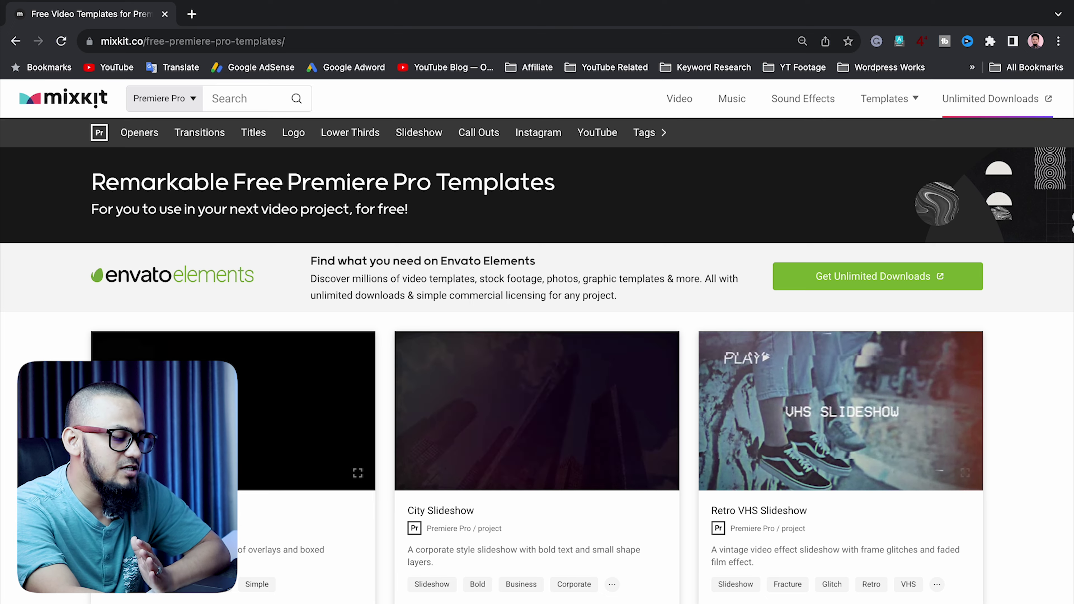
Step: Open the Particle Explosion Logo template and download it for free, dismissing the Envato Elements offer
{"action": "scroll", "coordinate": [911, 410], "scroll_direction": "down", "scroll_amount": 1}
{"action": "scroll", "coordinate": [911, 410], "scroll_direction": "down", "scroll_amount": 6}
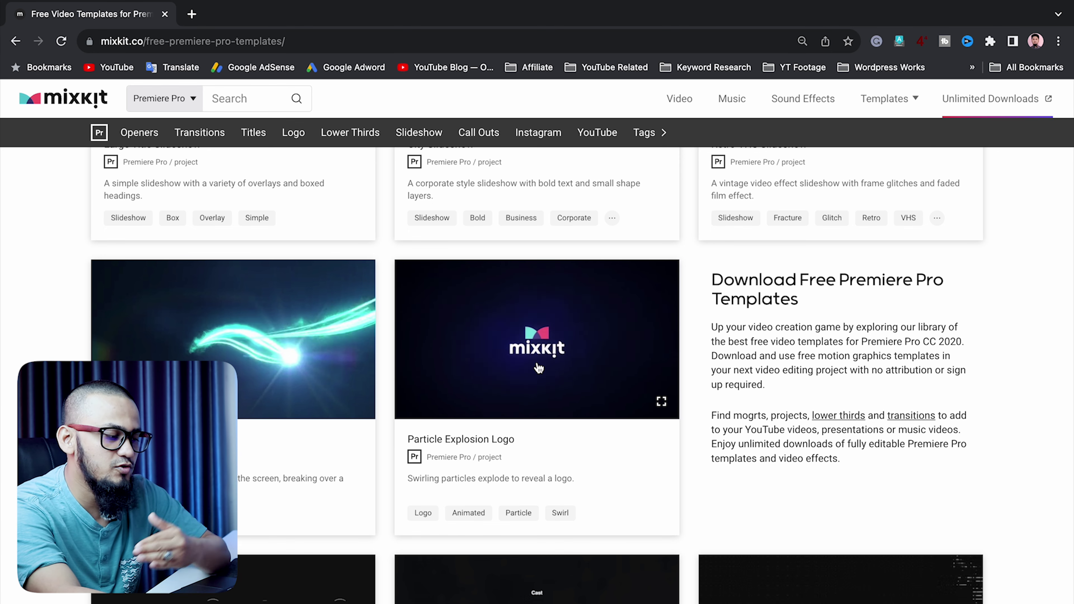
{"action": "left_click", "coordinate": [544, 347]}
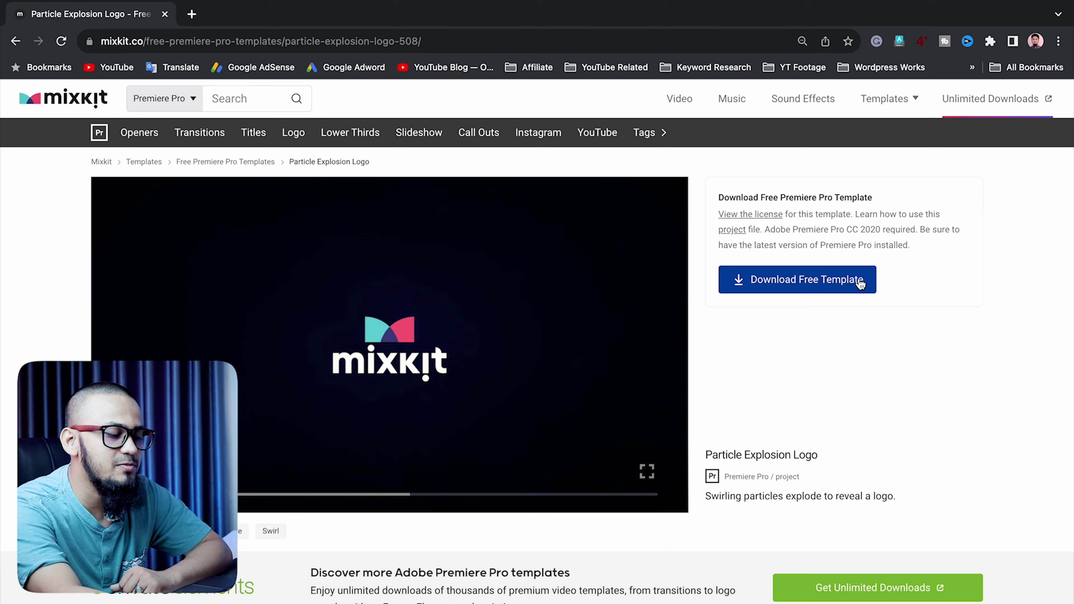
{"action": "left_click", "coordinate": [822, 290]}
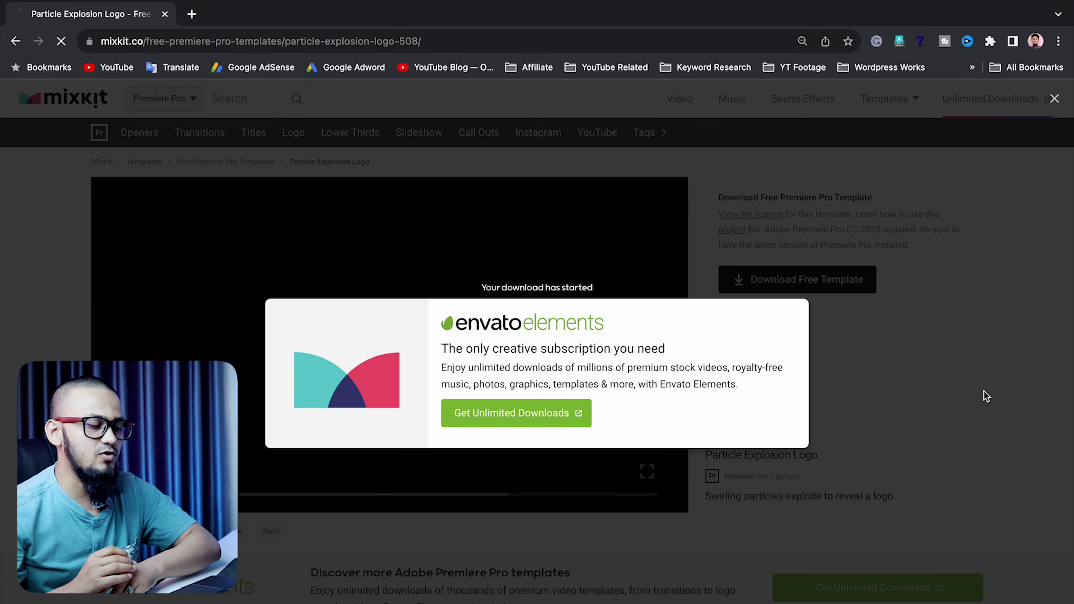
{"action": "left_click", "coordinate": [1052, 98]}
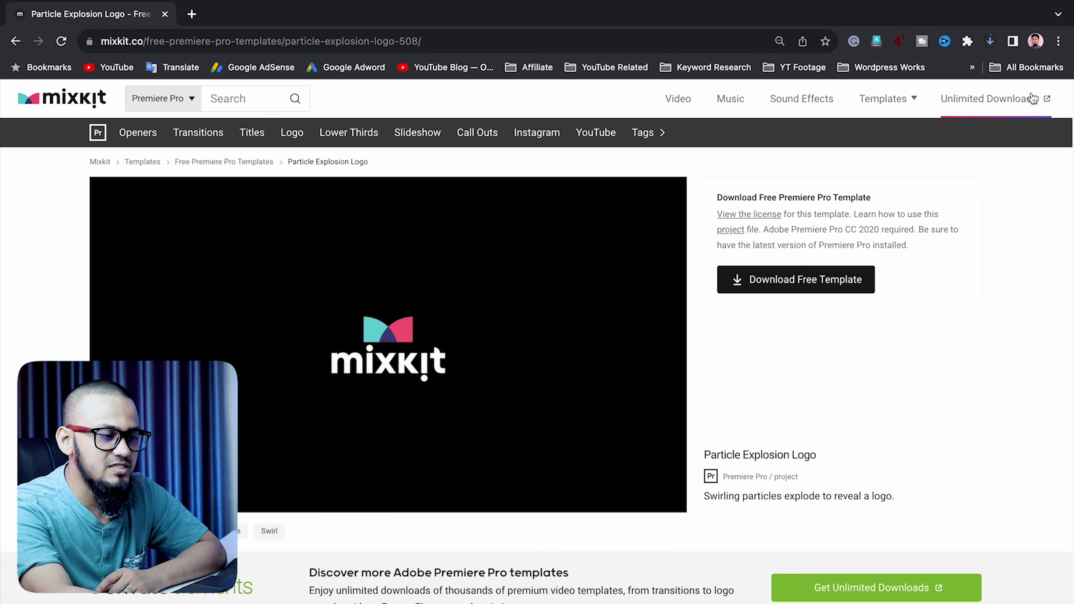
Step: Check the template's download progress and show the downloaded Particle Explosion Logo zip in its Finder folder
{"action": "left_click", "coordinate": [989, 42]}
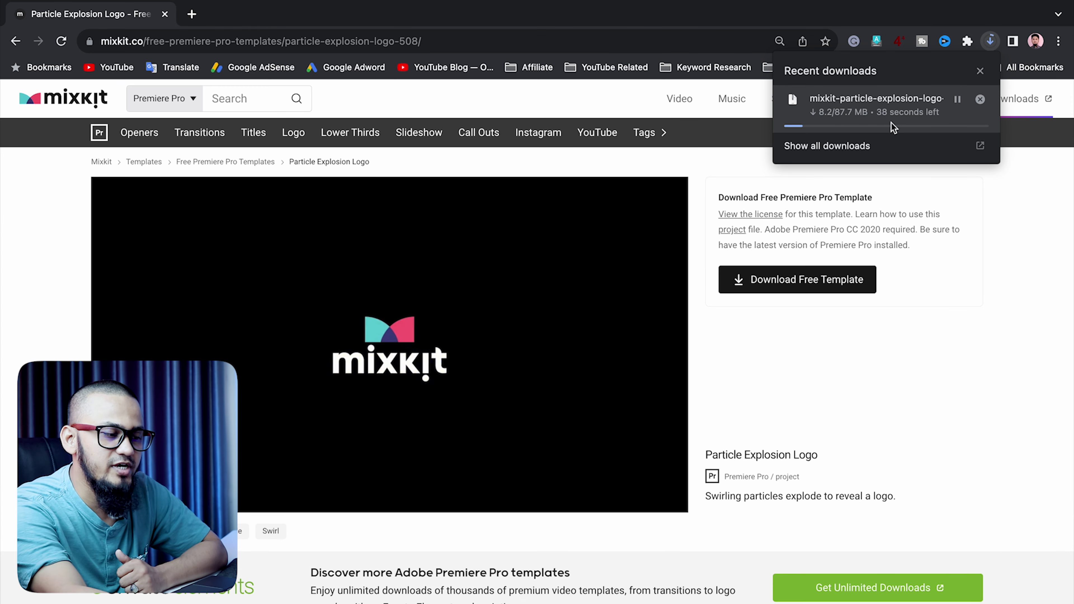
{"action": "left_click", "coordinate": [1034, 203]}
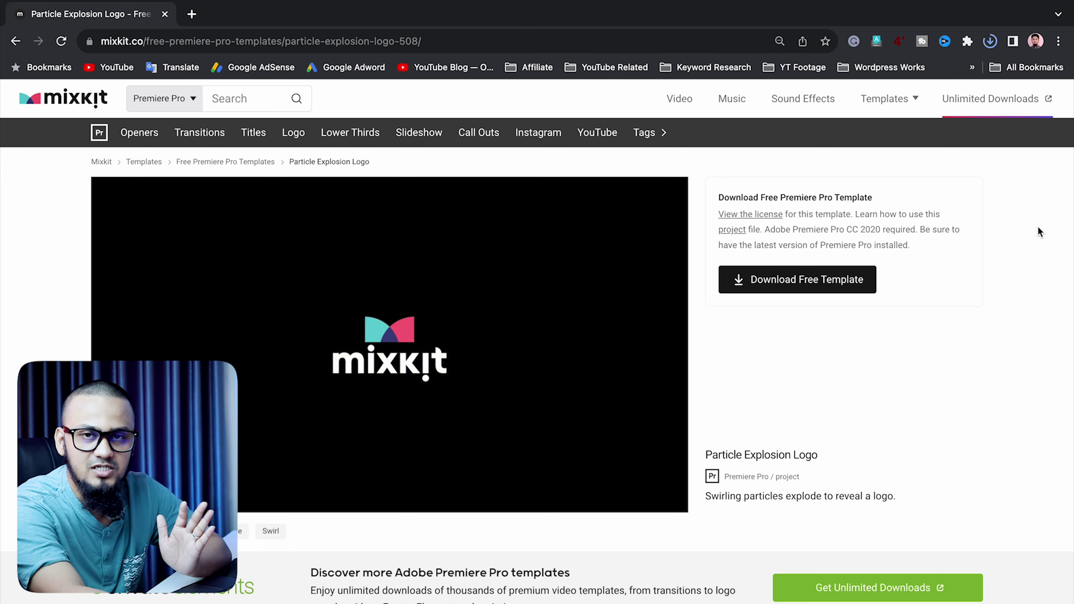
{"action": "left_click", "coordinate": [990, 41]}
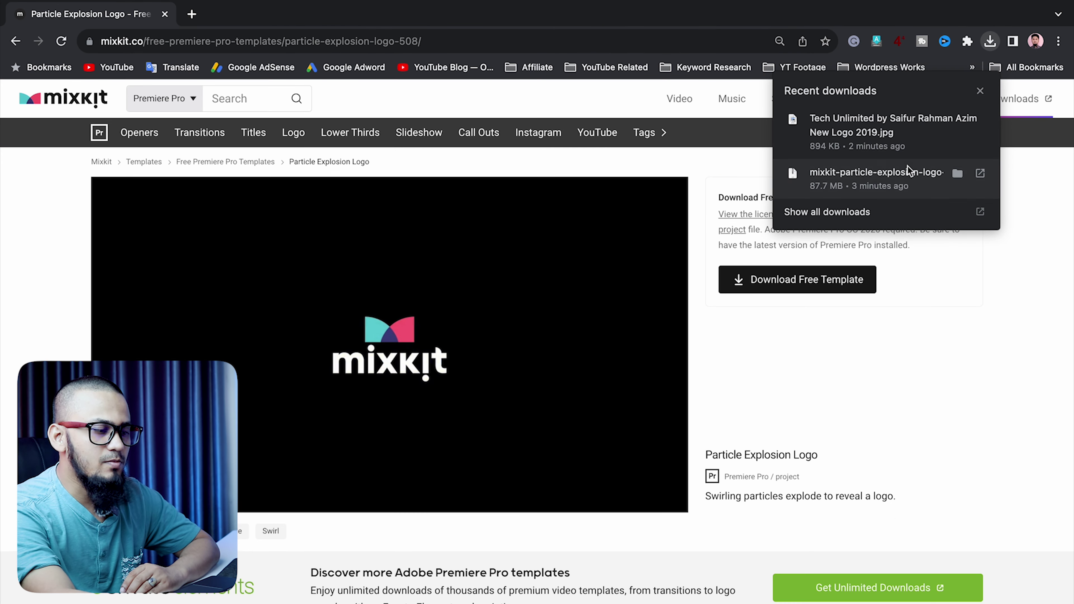
{"action": "left_click", "coordinate": [963, 180]}
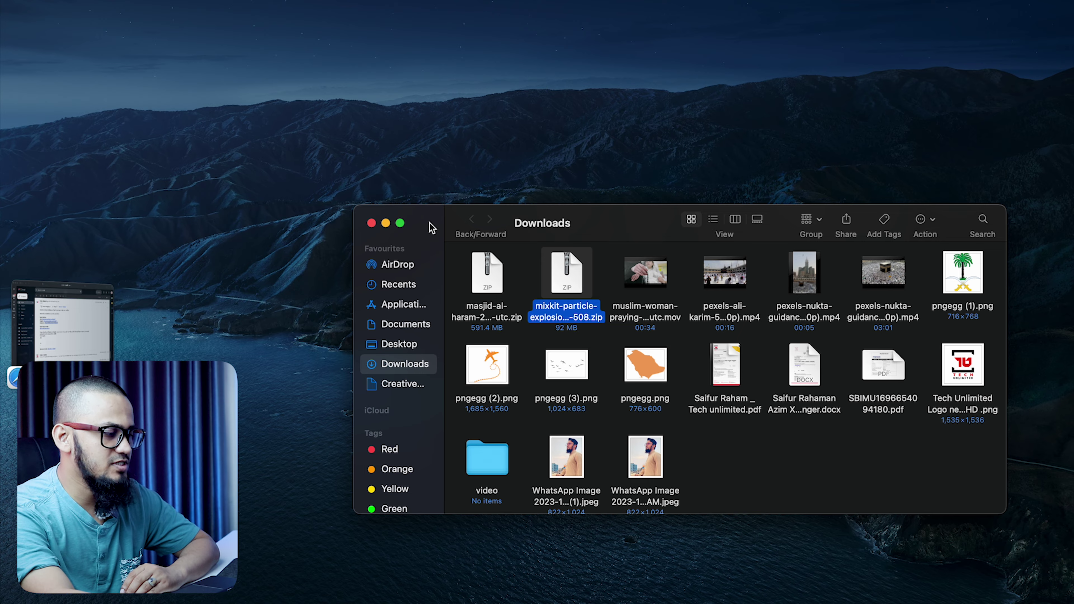
Step: Maximize the Downloads window, extract the Particle Explosion Logo zip, and open the Premiere Pro project from the "508 2" folder
{"action": "left_click", "coordinate": [400, 224]}
{"action": "double_click", "coordinate": [949, 178]}
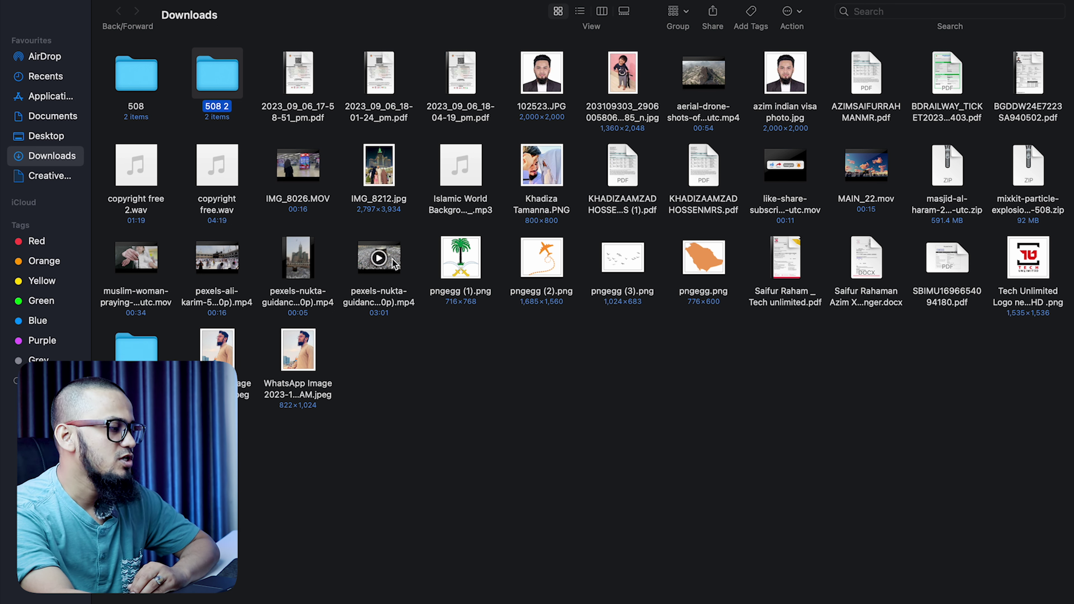
{"action": "double_click", "coordinate": [225, 75]}
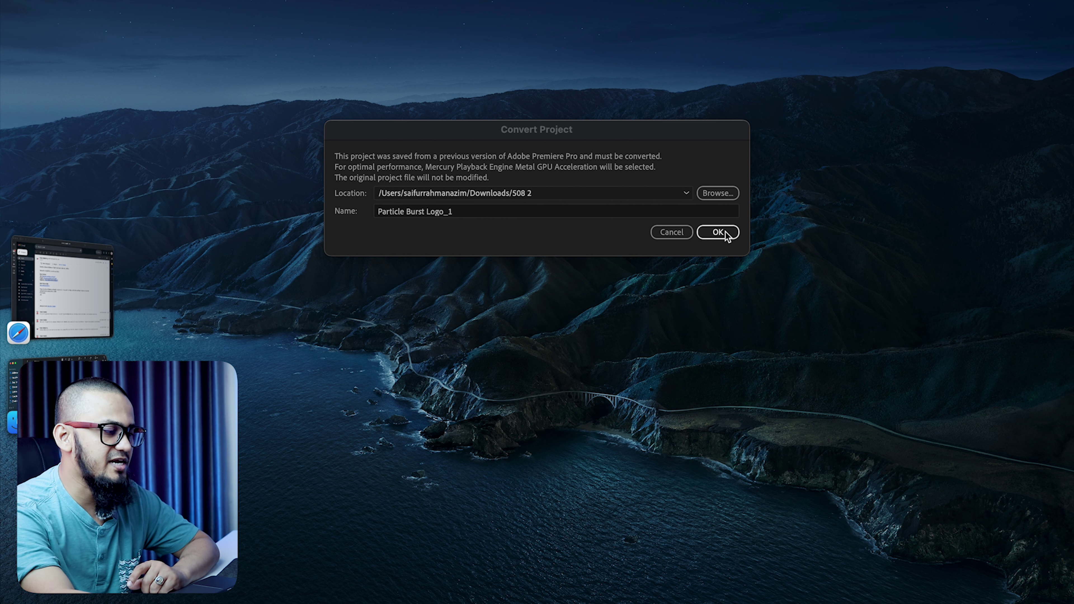
Step: Convert the old-version project under the name "Sample intro"
{"action": "left_click_drag", "start_coordinate": [495, 213], "coordinate": [281, 216]}
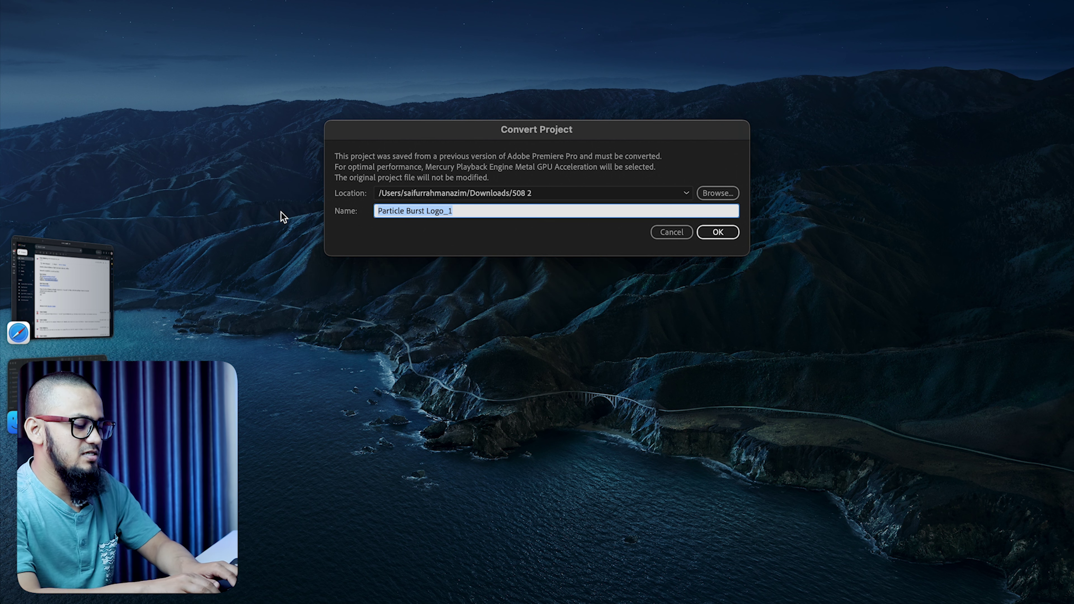
{"action": "type", "text": "Sample intro"}
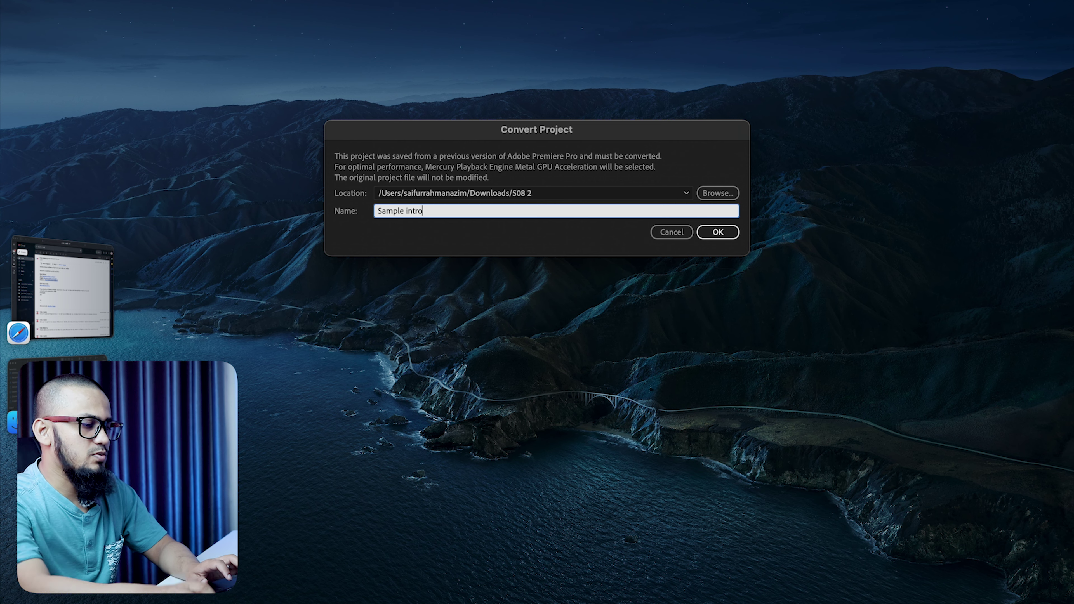
{"action": "left_click", "coordinate": [715, 233]}
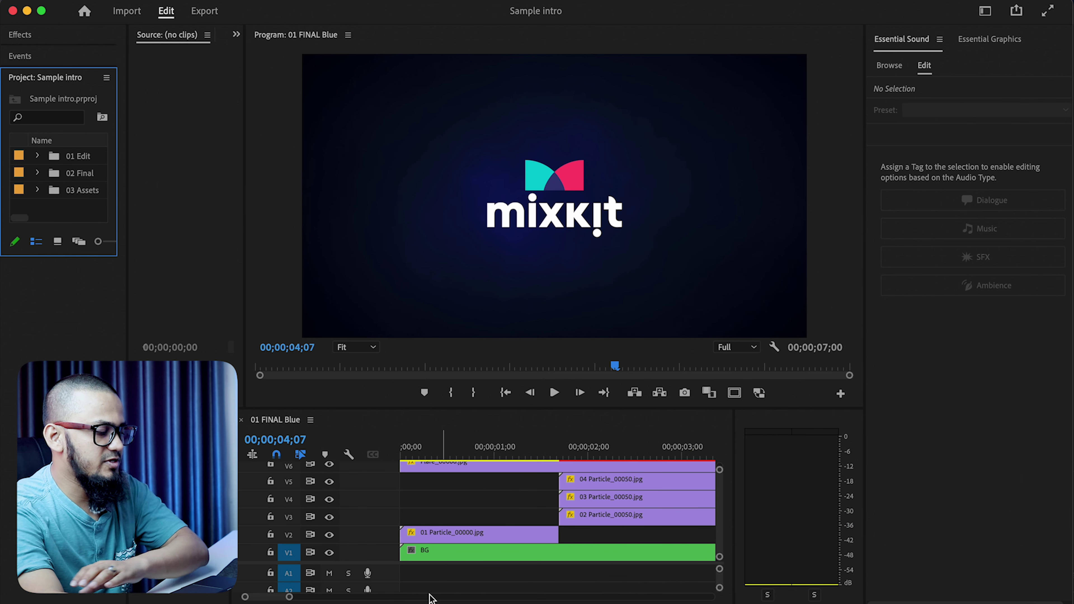
Step: Preview the 01 FINAL Blue sequence from its start with the volume raised, and return the playhead to the beginning
{"action": "left_click_drag", "start_coordinate": [289, 597], "coordinate": [413, 596]}
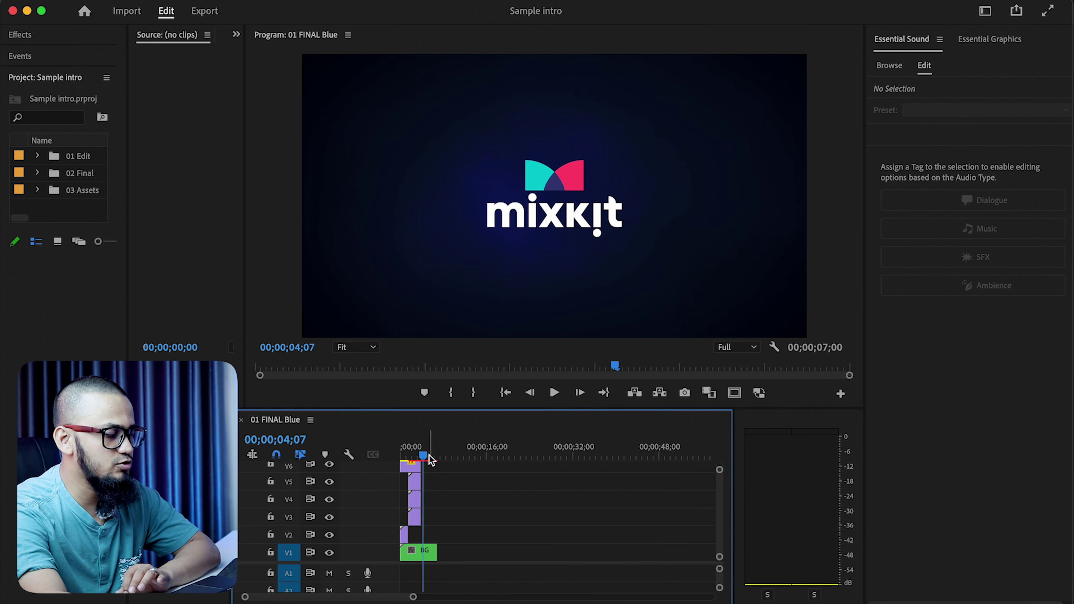
{"action": "left_click_drag", "start_coordinate": [430, 456], "coordinate": [373, 460]}
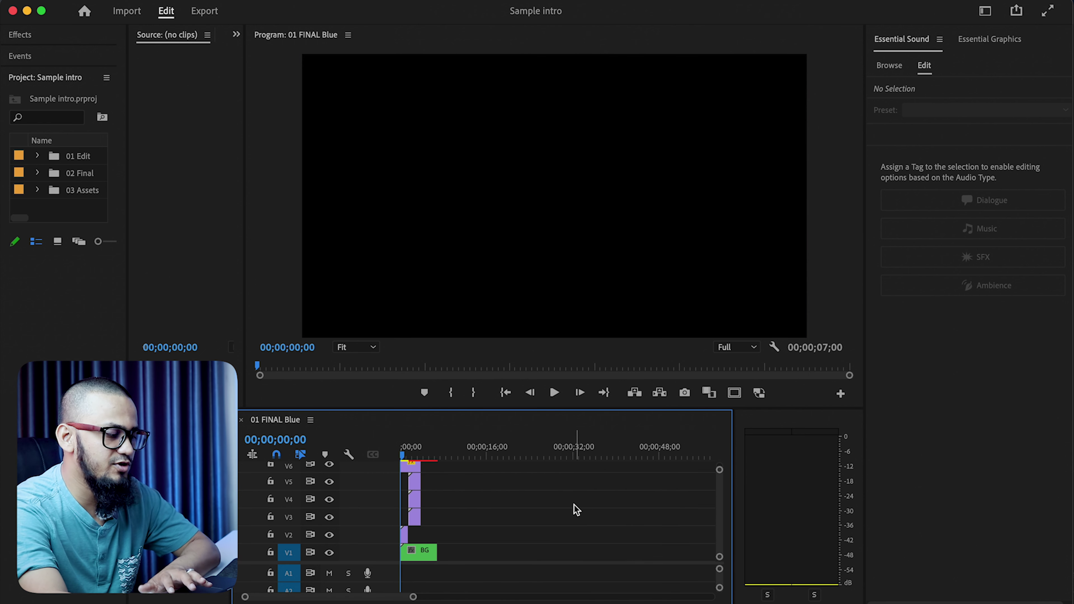
{"action": "key", "text": "space"}
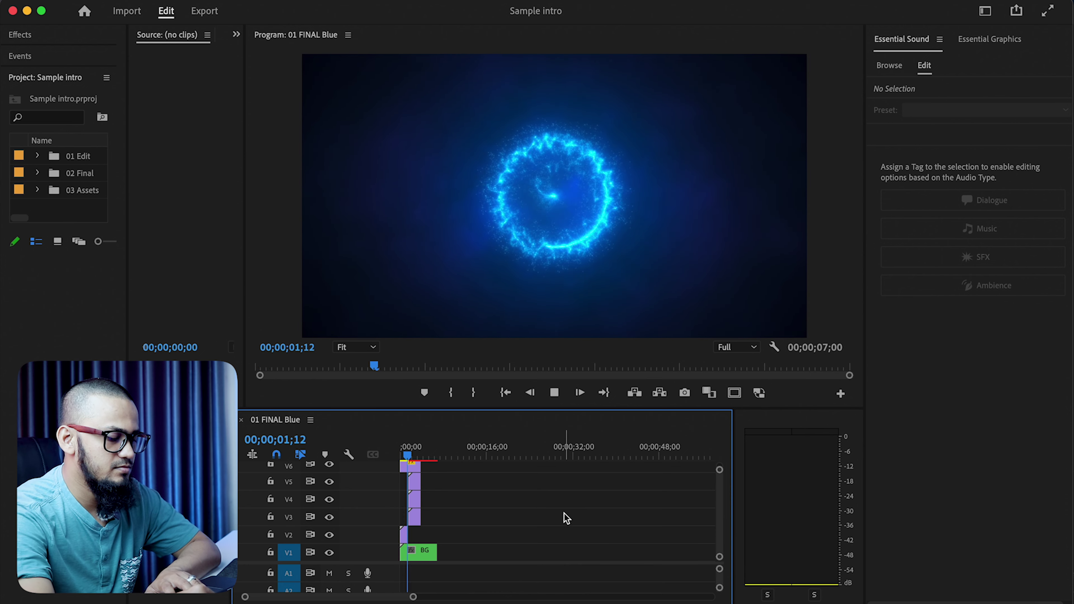
{"action": "key", "text": "XF86AudioRaiseVolume"}
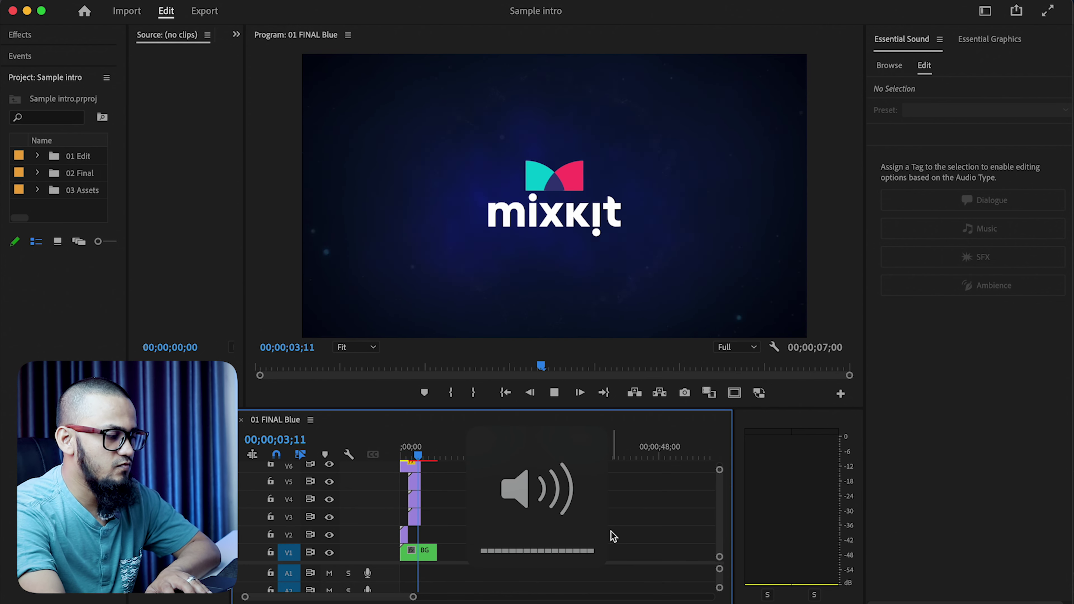
{"action": "key", "text": "space"}
{"action": "left_click_drag", "start_coordinate": [430, 456], "coordinate": [369, 465]}
Step: Fit the whole sequence in the timeline and enlarge the timeline area to show more video tracks
{"action": "key", "text": "backslash"}
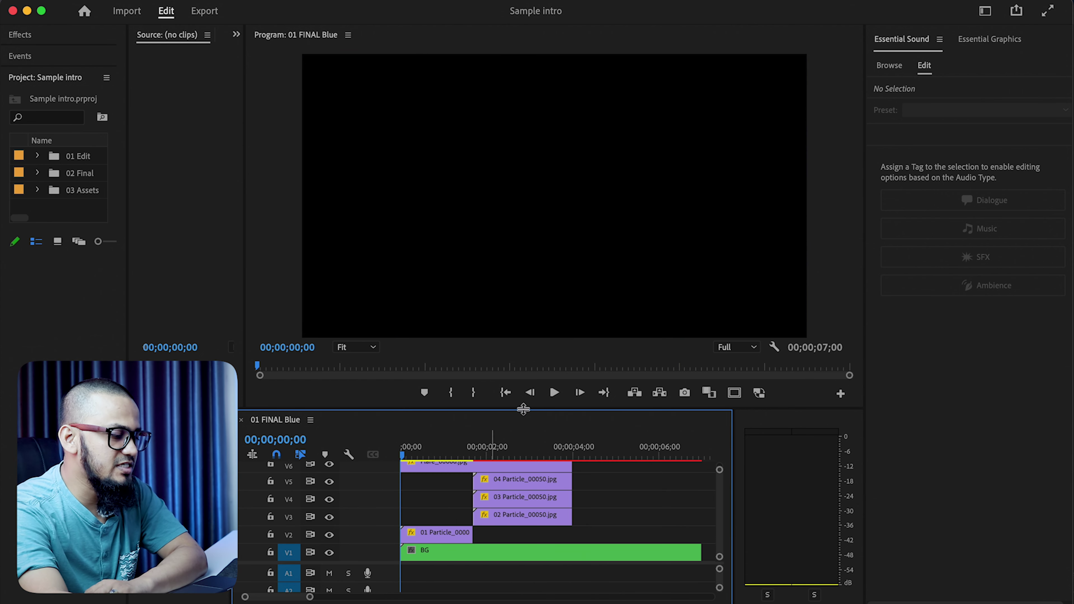
{"action": "left_click_drag", "start_coordinate": [524, 409], "coordinate": [533, 339]}
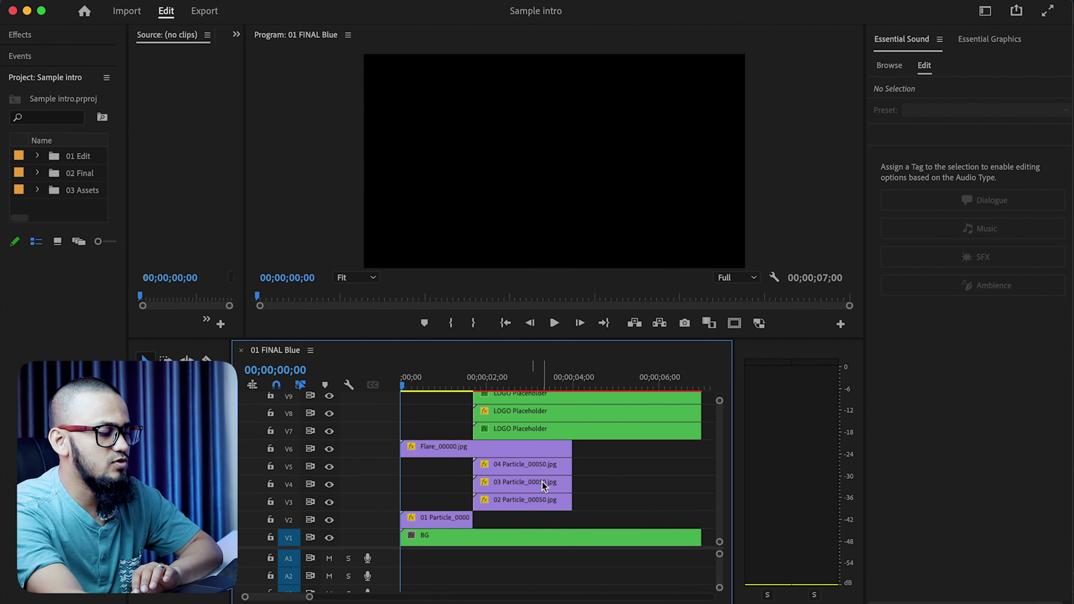
{"action": "left_click_drag", "start_coordinate": [549, 338], "coordinate": [541, 273]}
Step: Expand the 01 Edit bin, widen the project list, and open the LOGO Placeholder sequence
{"action": "left_click", "coordinate": [38, 153]}
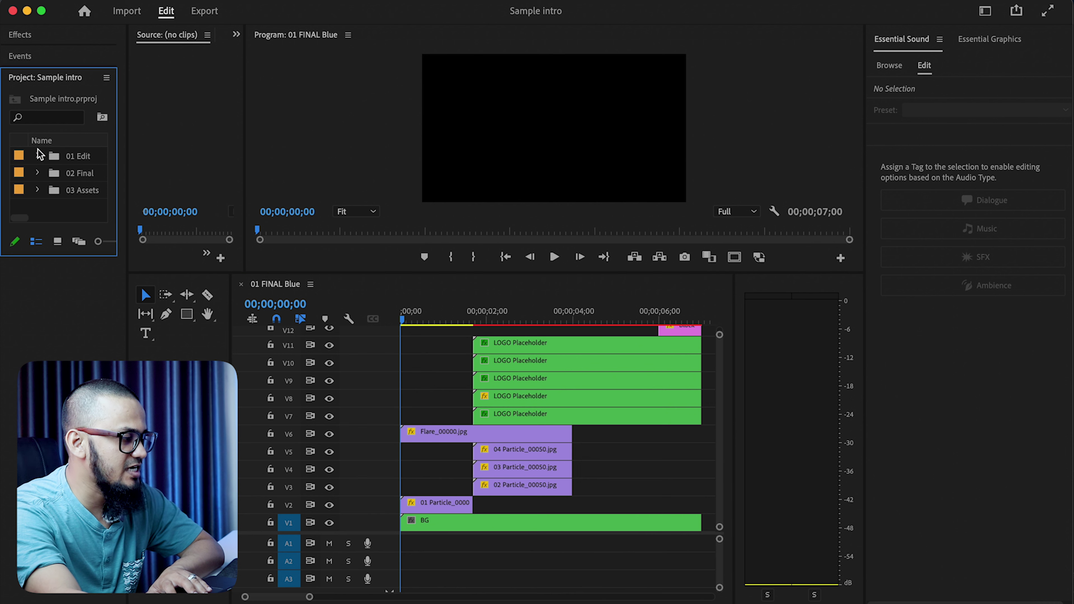
{"action": "left_click", "coordinate": [38, 156]}
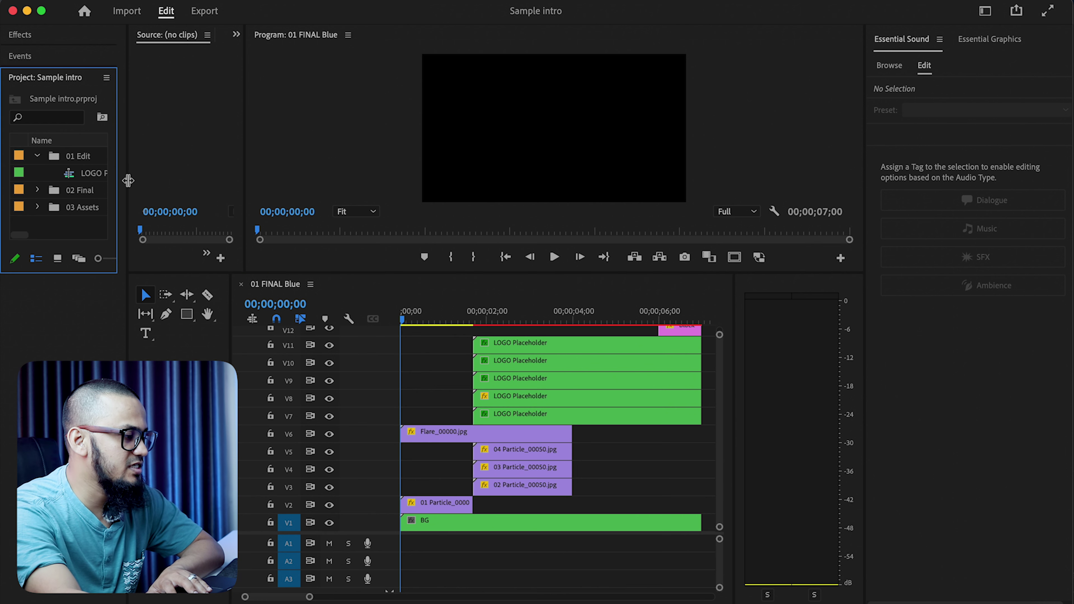
{"action": "left_click_drag", "start_coordinate": [128, 180], "coordinate": [301, 181]}
{"action": "left_click", "coordinate": [115, 177]}
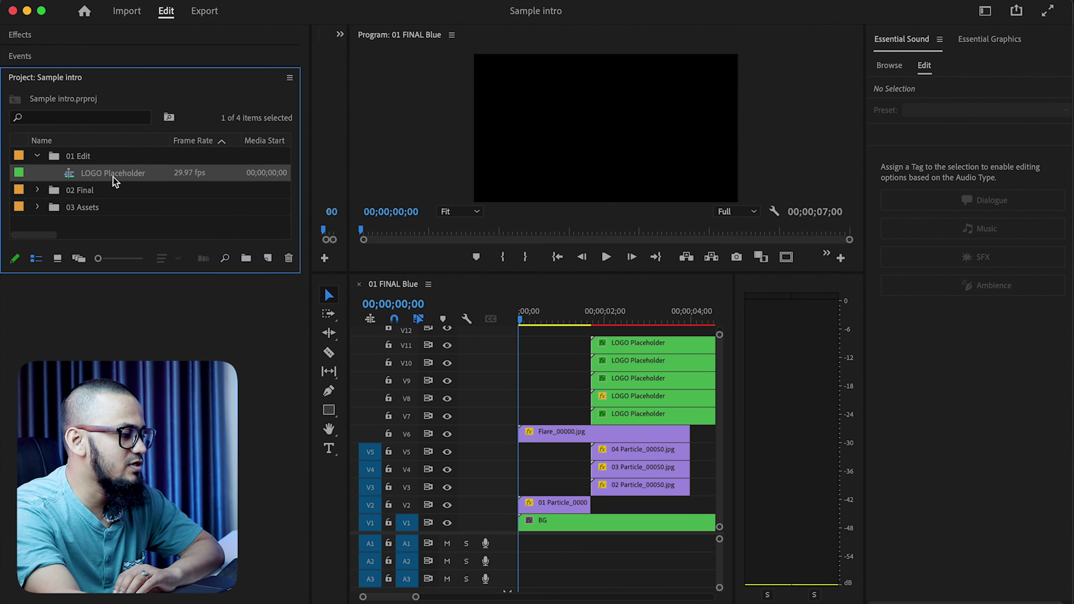
{"action": "double_click", "coordinate": [76, 173]}
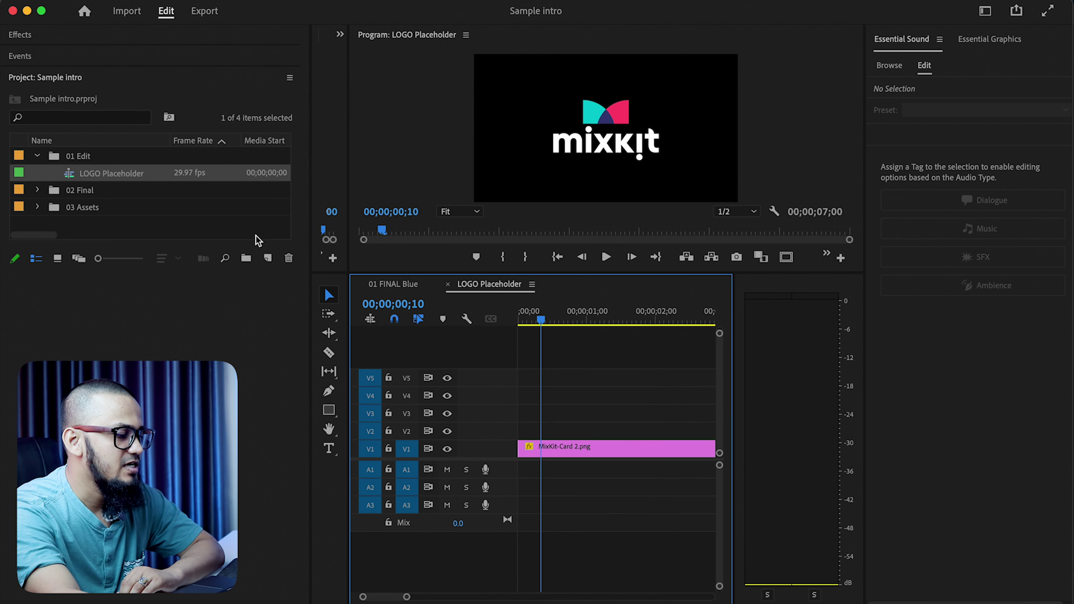
Step: Examine the MixKit-Card 2.png placeholder clip on V1 and its logo in the program preview
{"action": "left_click", "coordinate": [596, 452]}
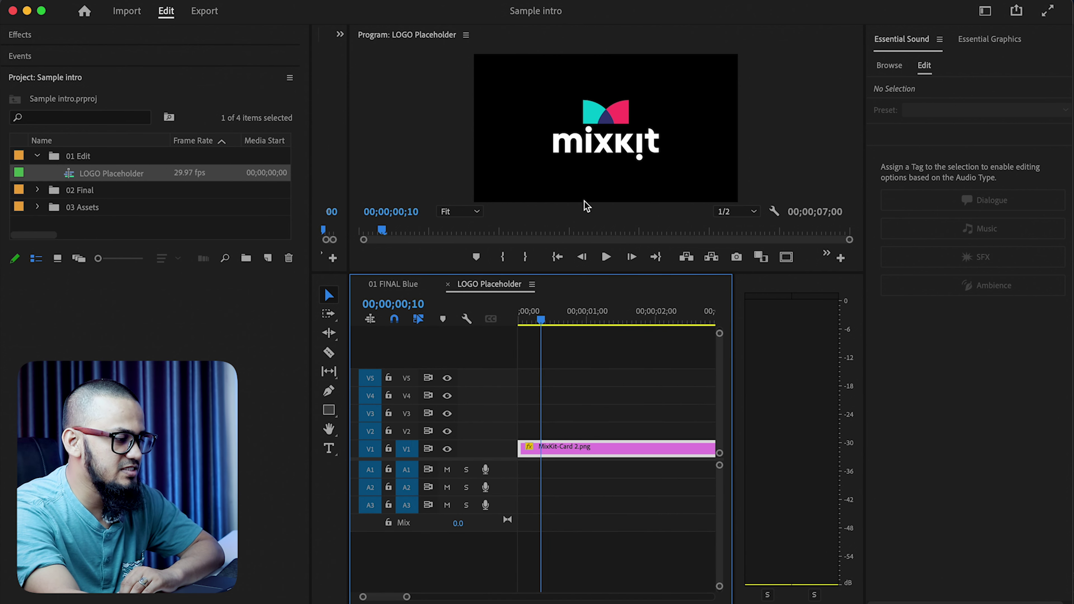
{"action": "left_click", "coordinate": [446, 448]}
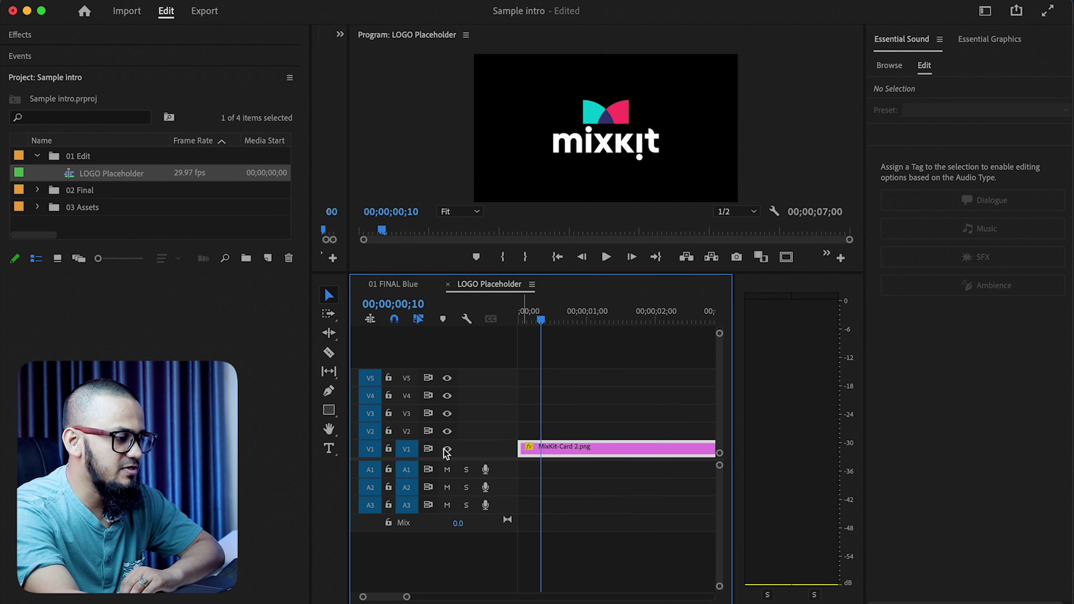
{"action": "left_click", "coordinate": [672, 127]}
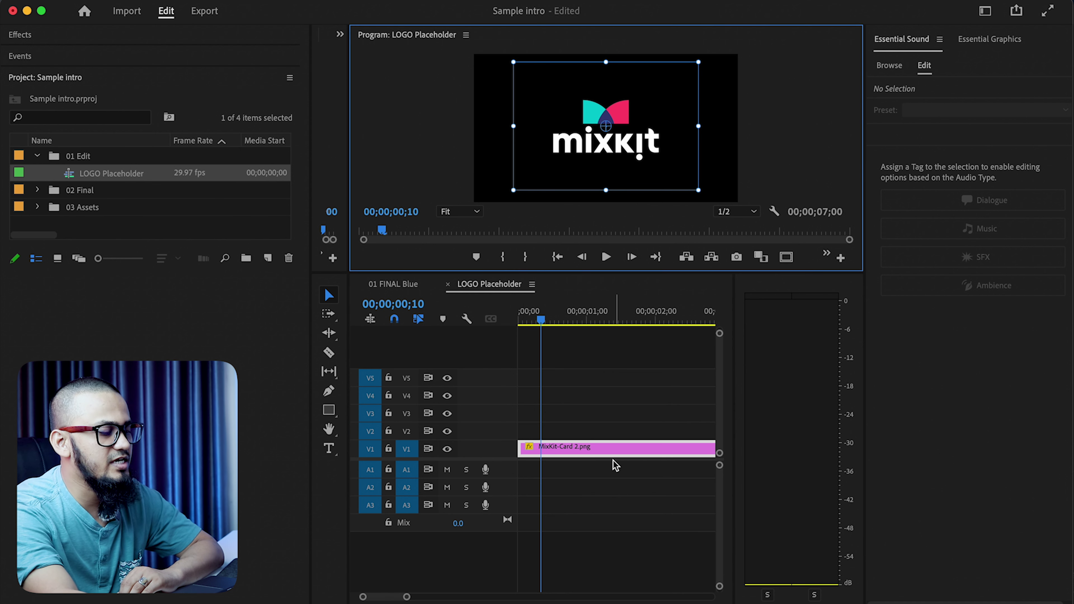
{"action": "left_click", "coordinate": [554, 447]}
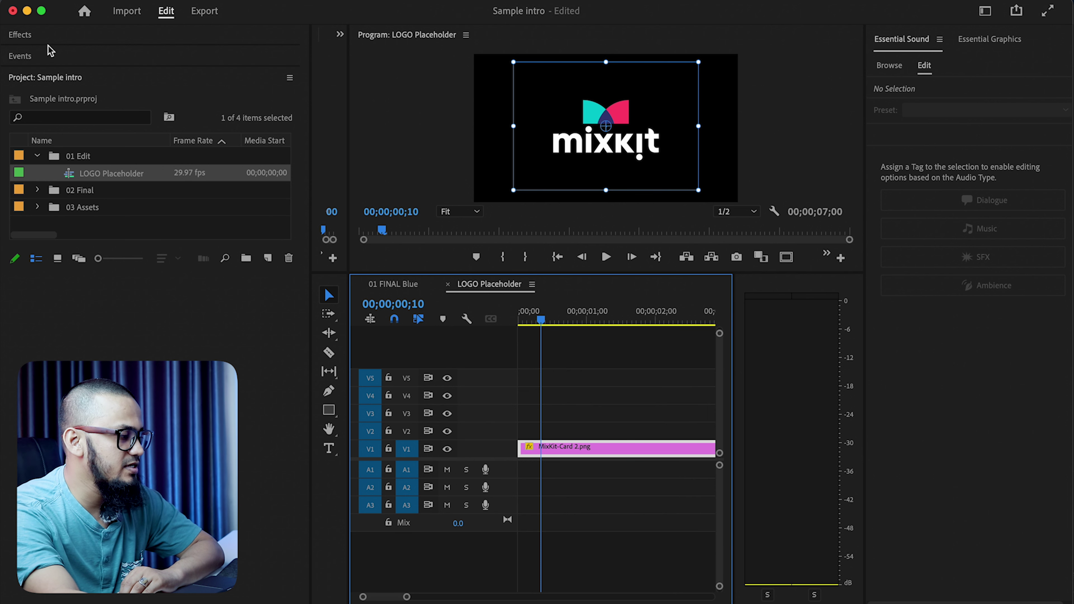
Step: Import the Tech Unlimited logo PNG from the Downloads folder into the project
{"action": "left_click", "coordinate": [115, 239]}
{"action": "right_click", "coordinate": [121, 233]}
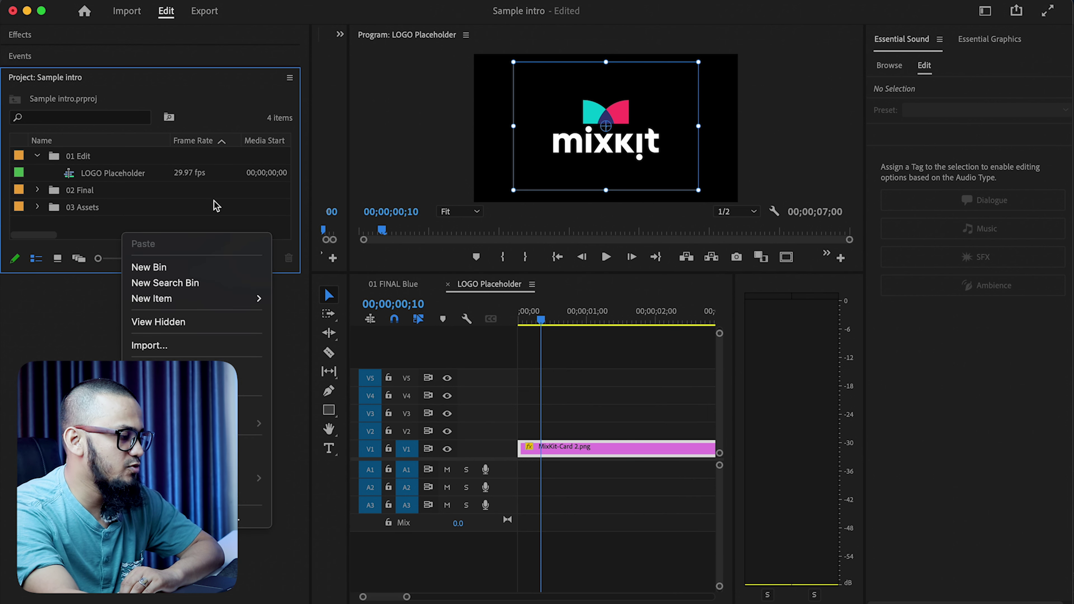
{"action": "left_click", "coordinate": [175, 345]}
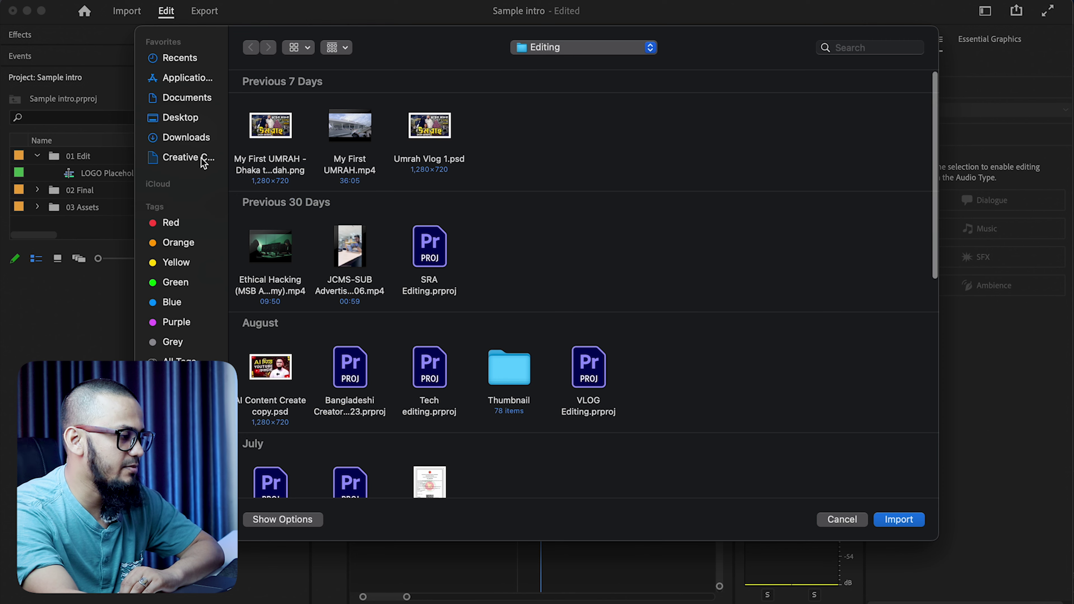
{"action": "left_click", "coordinate": [169, 141]}
{"action": "left_click", "coordinate": [514, 139]}
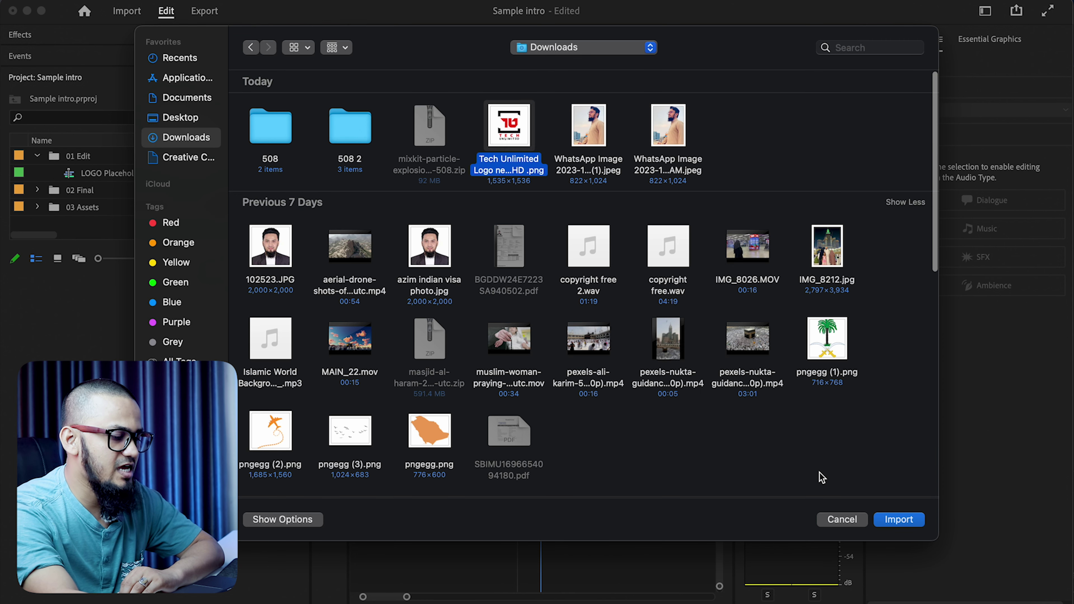
{"action": "left_click", "coordinate": [899, 520]}
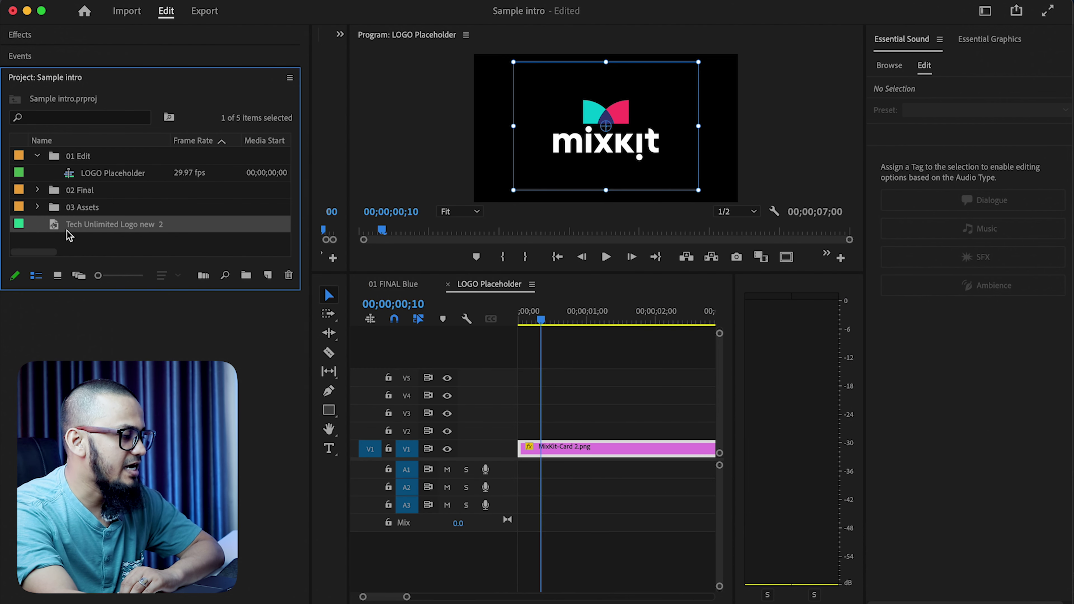
Step: Add the Tech Unlimited logo to LOGO Placeholder, matching the placeholder clip's length, and place it on V1 beneath MixKit-Card 2.png
{"action": "left_click_drag", "start_coordinate": [223, 264], "coordinate": [524, 431]}
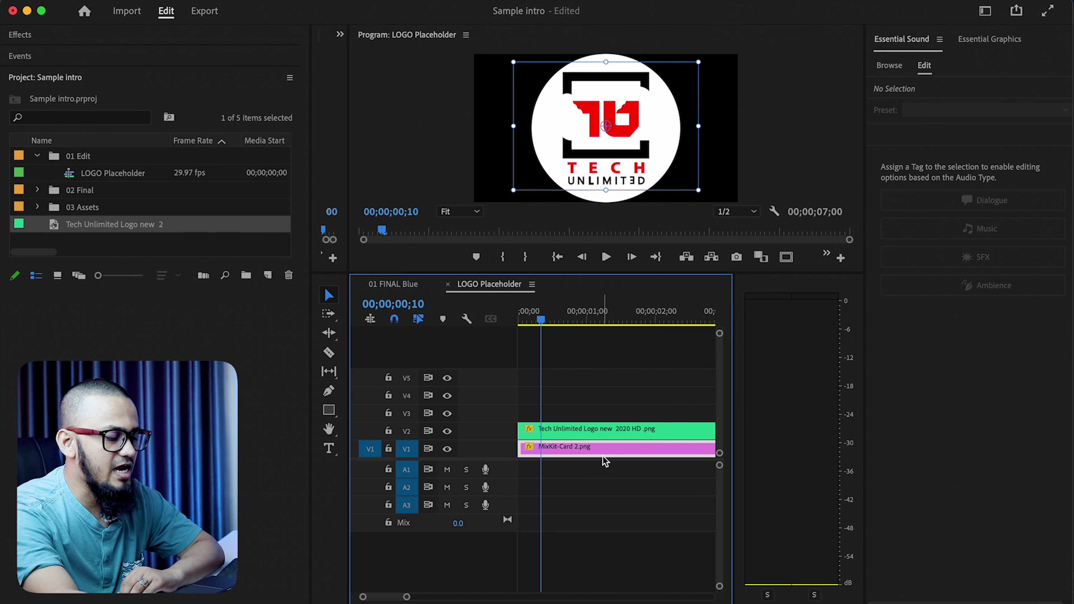
{"action": "key", "text": "minus"}
{"action": "key", "text": "minus"}
{"action": "left_click_drag", "start_coordinate": [610, 429], "coordinate": [632, 444]}
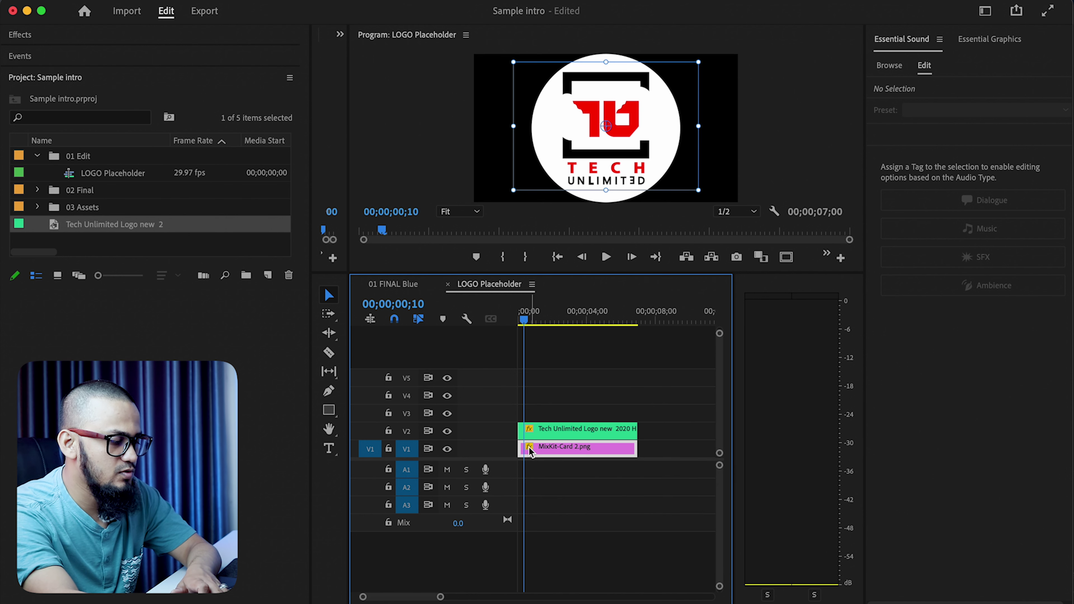
{"action": "left_click_drag", "start_coordinate": [548, 446], "coordinate": [551, 417]}
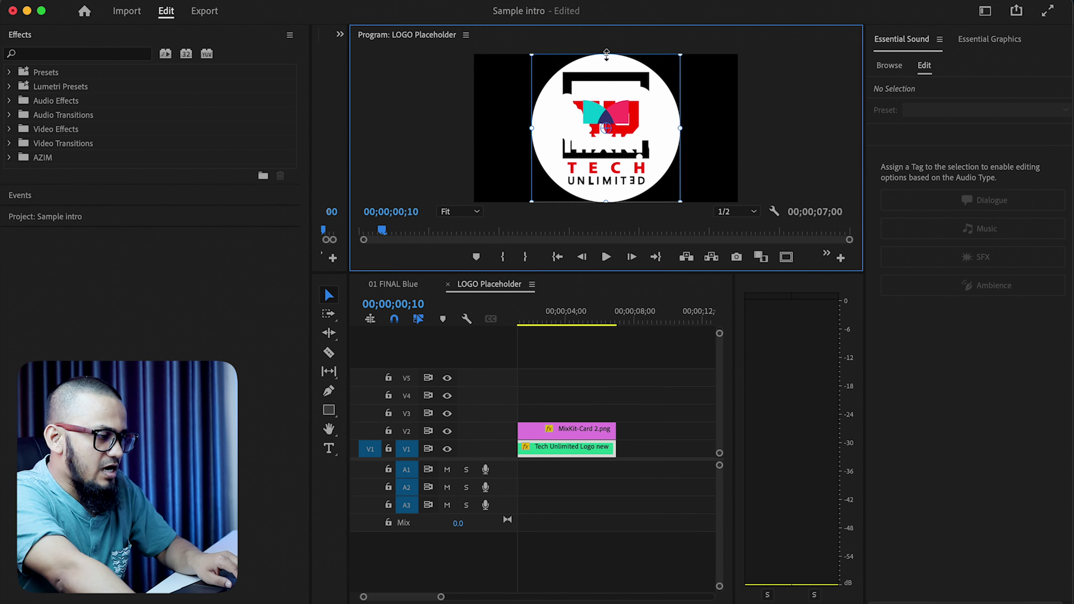
Step: Scale the Tech Unlimited logo down so it fits inside the frame, and hide track V2 with the Mixkit card
{"action": "left_click_drag", "start_coordinate": [606, 56], "coordinate": [617, 75]}
{"action": "left_click", "coordinate": [447, 431]}
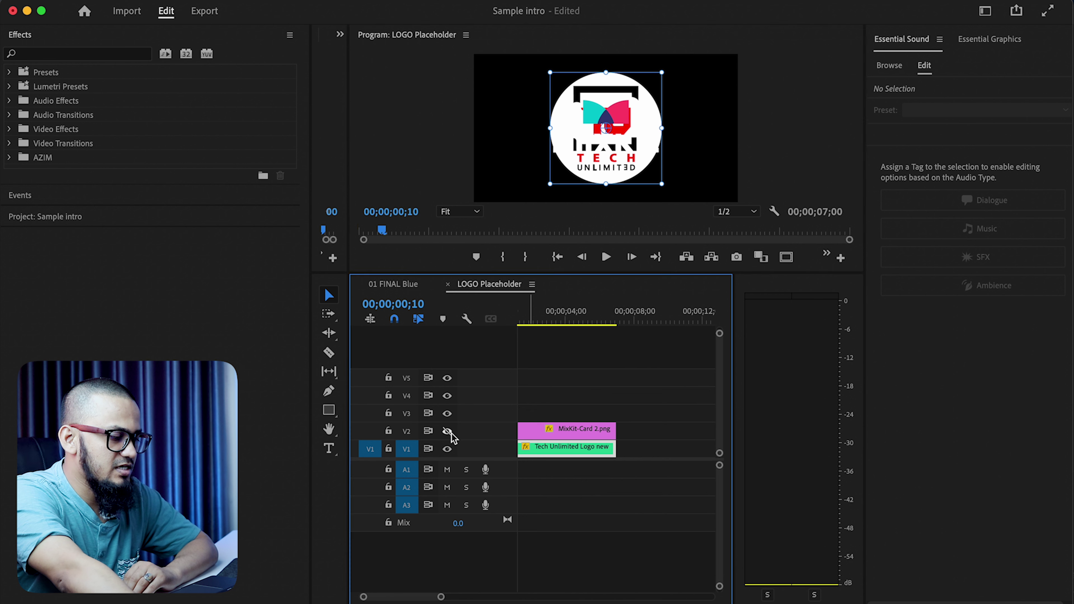
{"action": "left_click", "coordinate": [594, 371]}
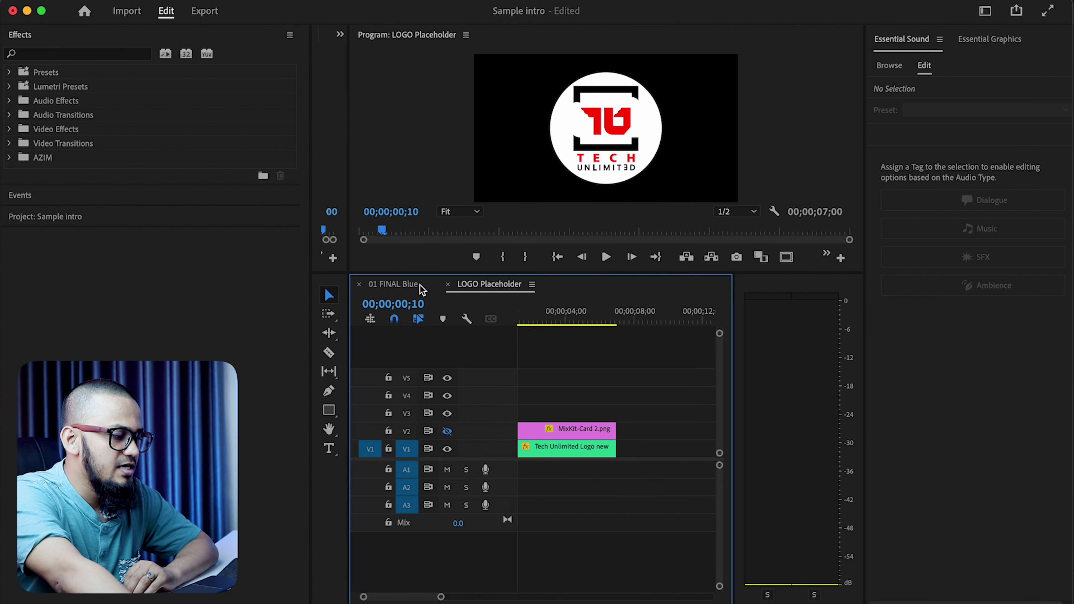
Step: Return to the 01 FINAL Blue sequence with the playhead at its start, and switch to the Editing workspace
{"action": "left_click", "coordinate": [404, 286]}
{"action": "left_click_drag", "start_coordinate": [537, 331], "coordinate": [490, 305]}
{"action": "left_click", "coordinate": [984, 11]}
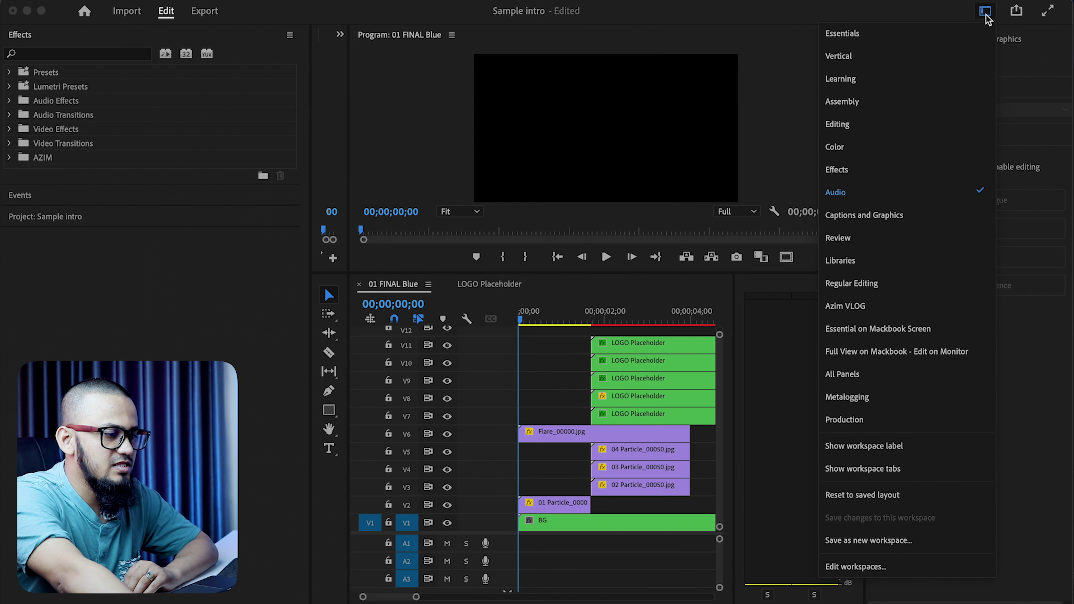
{"action": "left_click", "coordinate": [856, 132]}
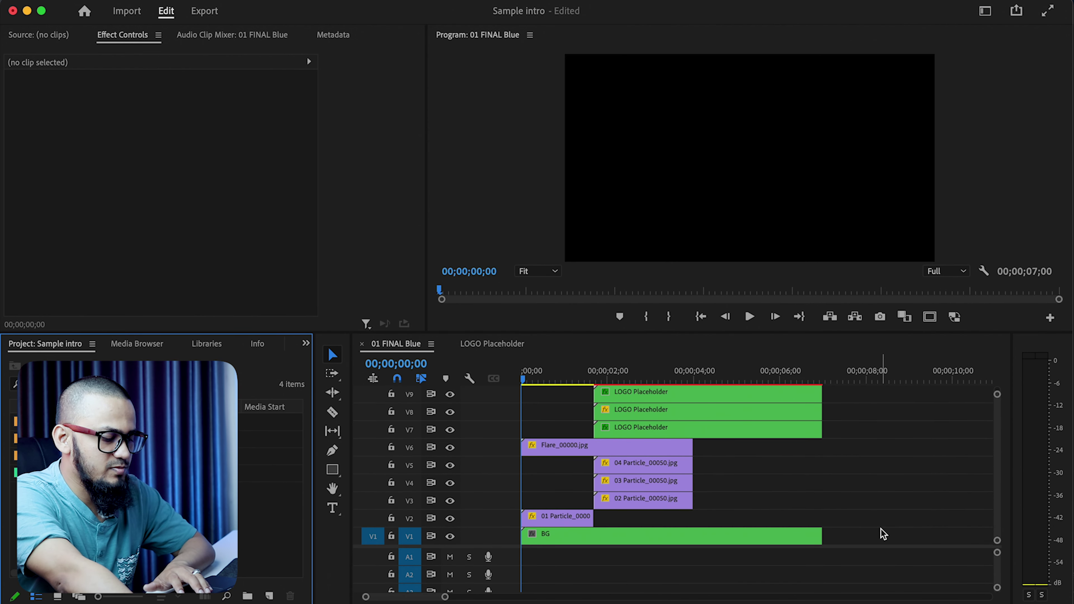
Step: Play the 01 FINAL Blue sequence to check the new logo reveal, and return the playhead to the start
{"action": "left_click", "coordinate": [870, 533]}
{"action": "key", "text": "space"}
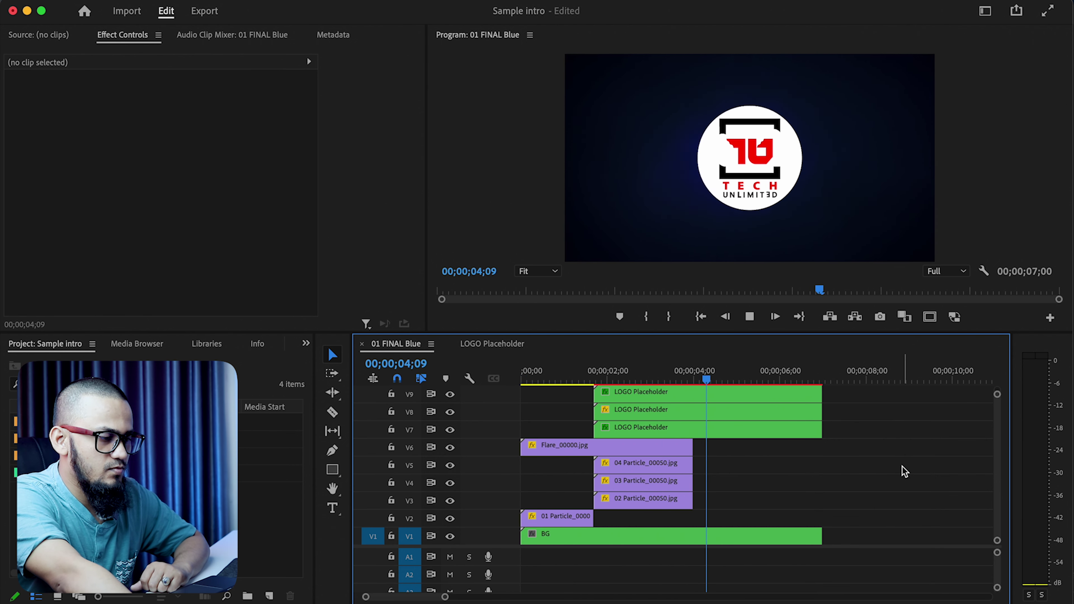
{"action": "left_click", "coordinate": [749, 316]}
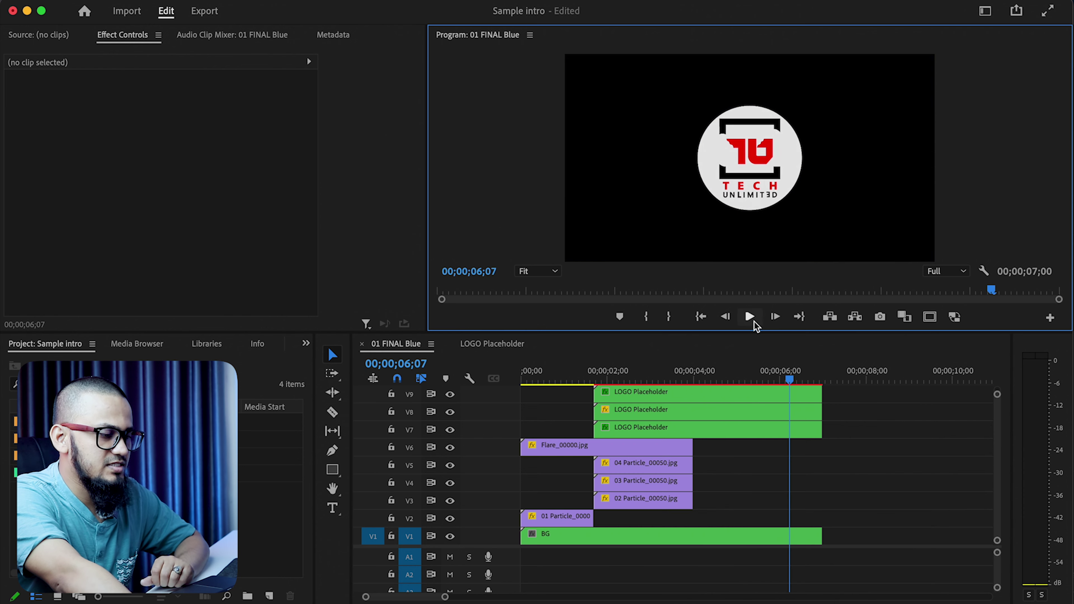
{"action": "key", "text": "Home"}
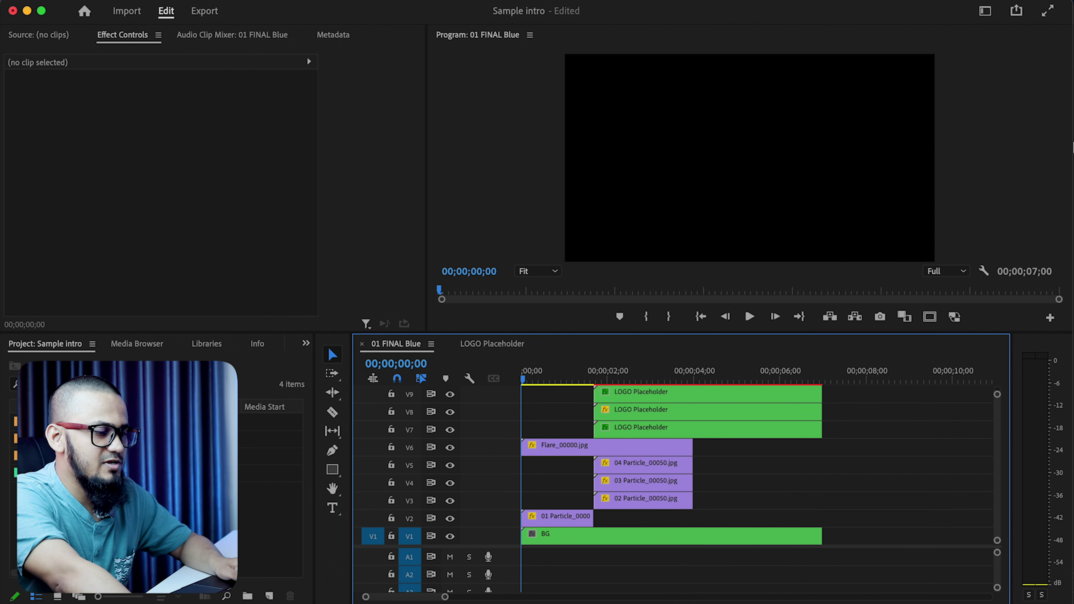
Step: Preview the logo animation in a maximized program monitor, and restore the normal layout
{"action": "key", "text": "grave"}
{"action": "key", "text": "space"}
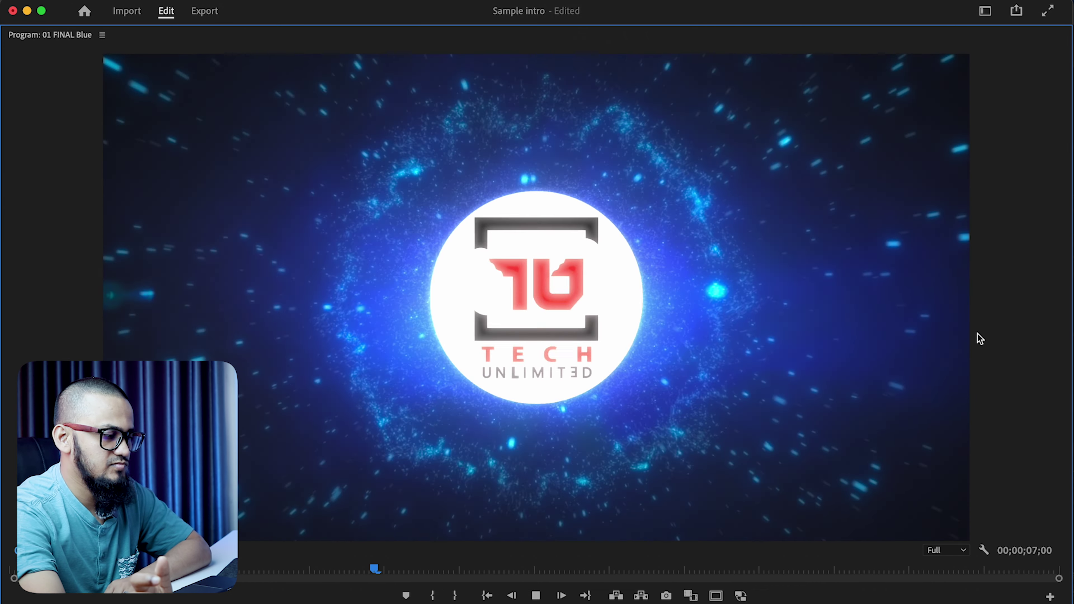
{"action": "key", "text": "space"}
{"action": "key", "text": "grave"}
Step: Review the LOGO Placeholder sequence zoomed out, and return to 01 FINAL Blue with the playhead at 00;00;04;15
{"action": "key", "text": "shift+3"}
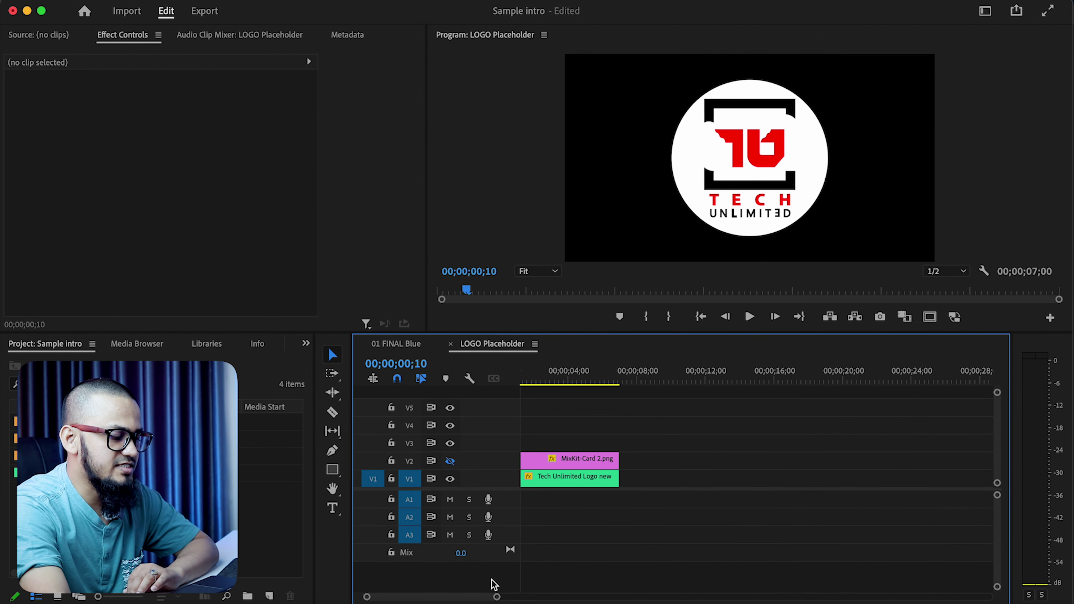
{"action": "left_click_drag", "start_coordinate": [496, 598], "coordinate": [754, 596]}
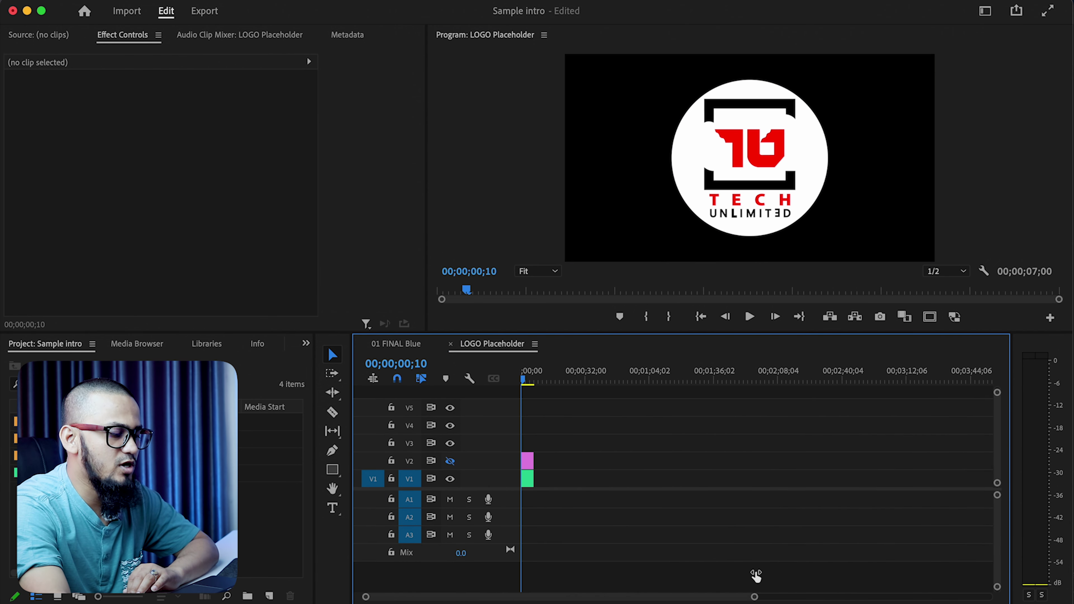
{"action": "left_click", "coordinate": [410, 344]}
{"action": "mouse_move", "coordinate": [736, 364]}
{"action": "left_mouse_down"}
{"action": "mouse_move", "coordinate": [491, 360]}
{"action": "mouse_move", "coordinate": [718, 372]}
{"action": "left_mouse_up"}
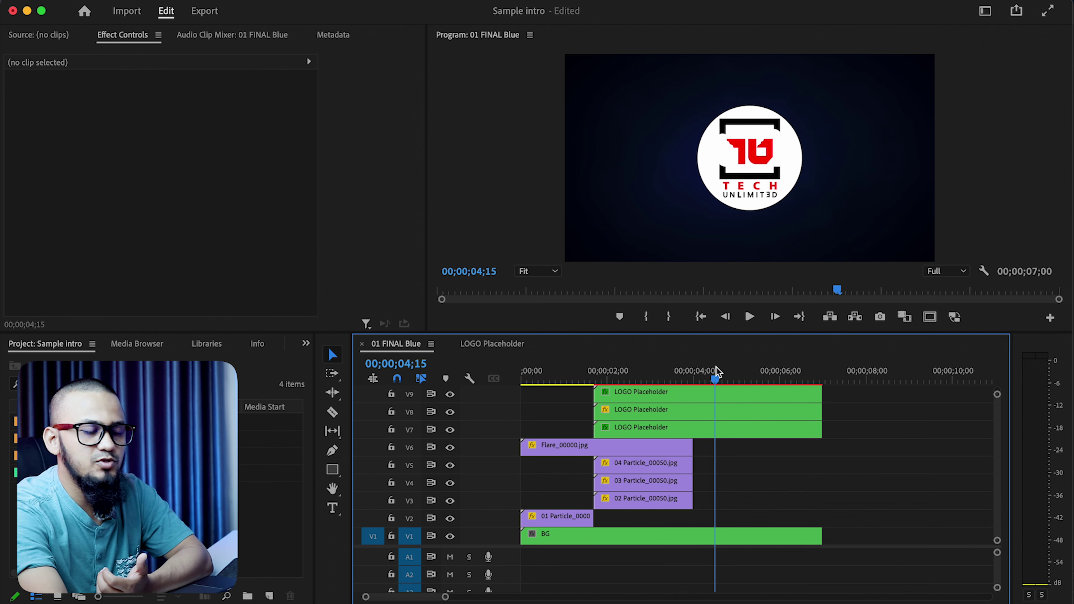
Step: Switch to Google Chrome and open the free Sound Effects section of the Mixkit website
{"action": "left_click", "coordinate": [486, 592]}
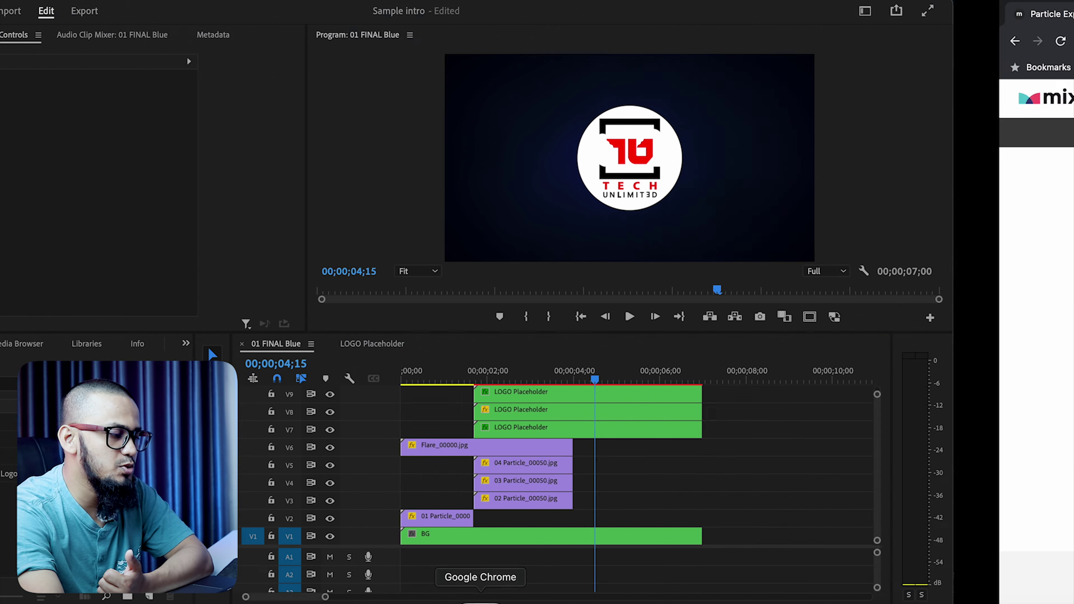
{"action": "scroll", "coordinate": [776, 359], "scroll_direction": "down", "scroll_amount": 10}
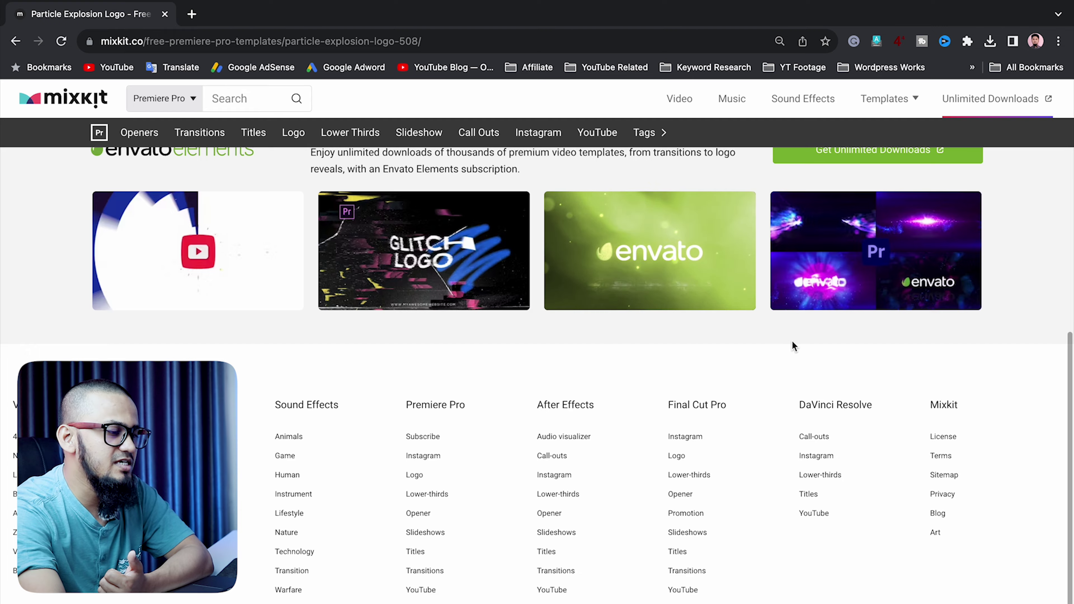
{"action": "scroll", "coordinate": [792, 341], "scroll_direction": "up", "scroll_amount": 10}
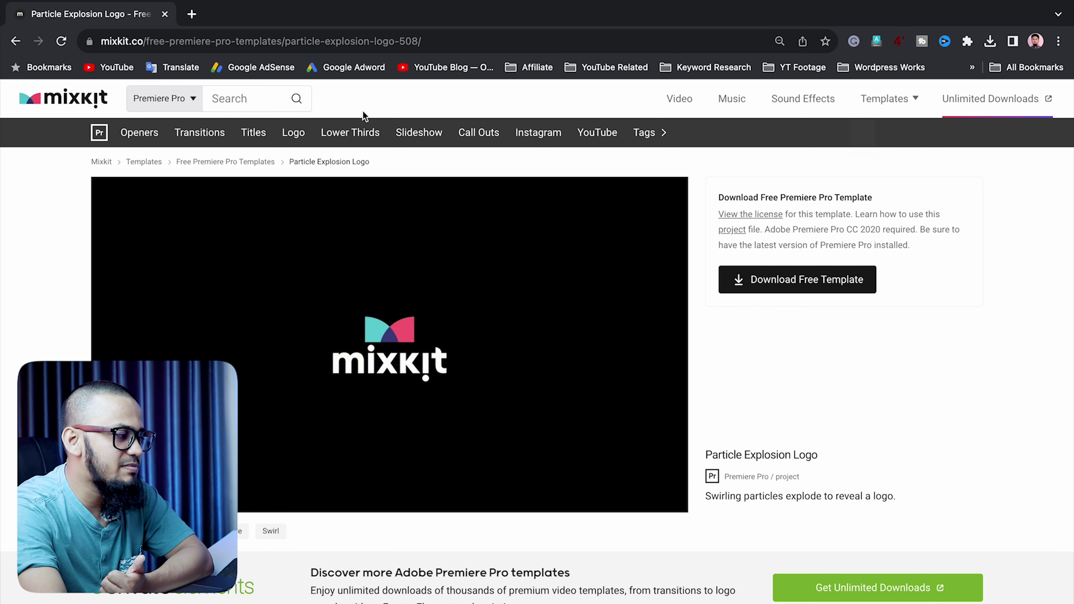
{"action": "left_click", "coordinate": [60, 103]}
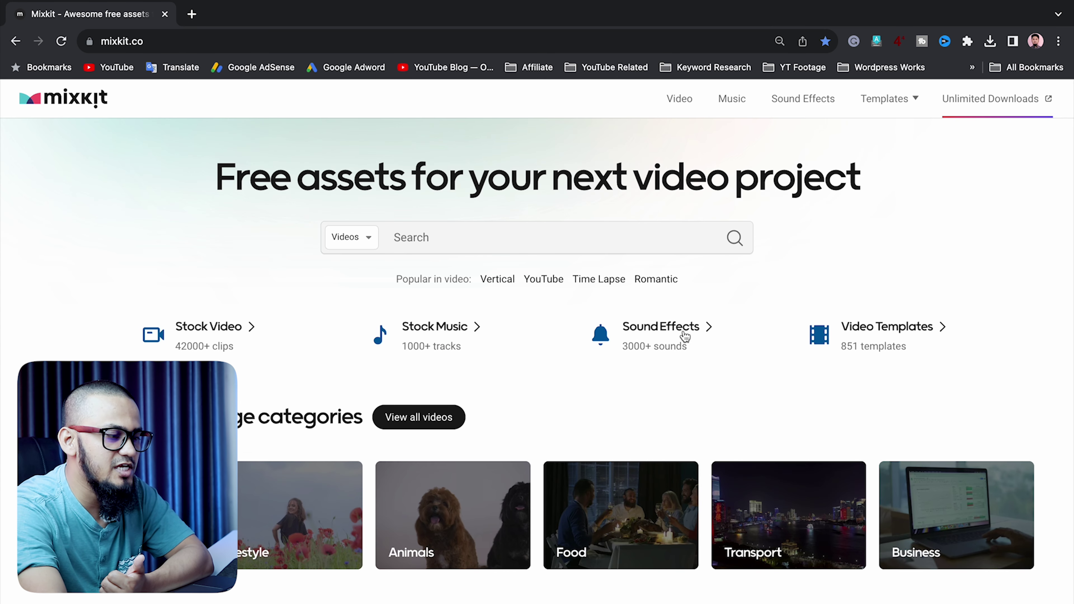
{"action": "left_click", "coordinate": [818, 109]}
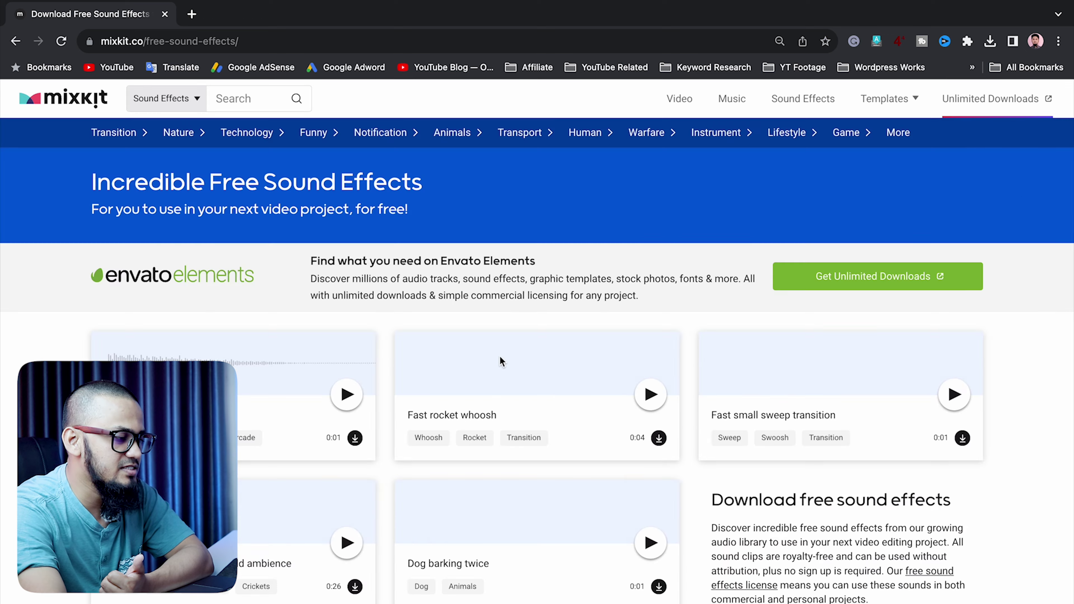
Step: Search the Mixkit sound effects for "Intro"
{"action": "left_click", "coordinate": [257, 106]}
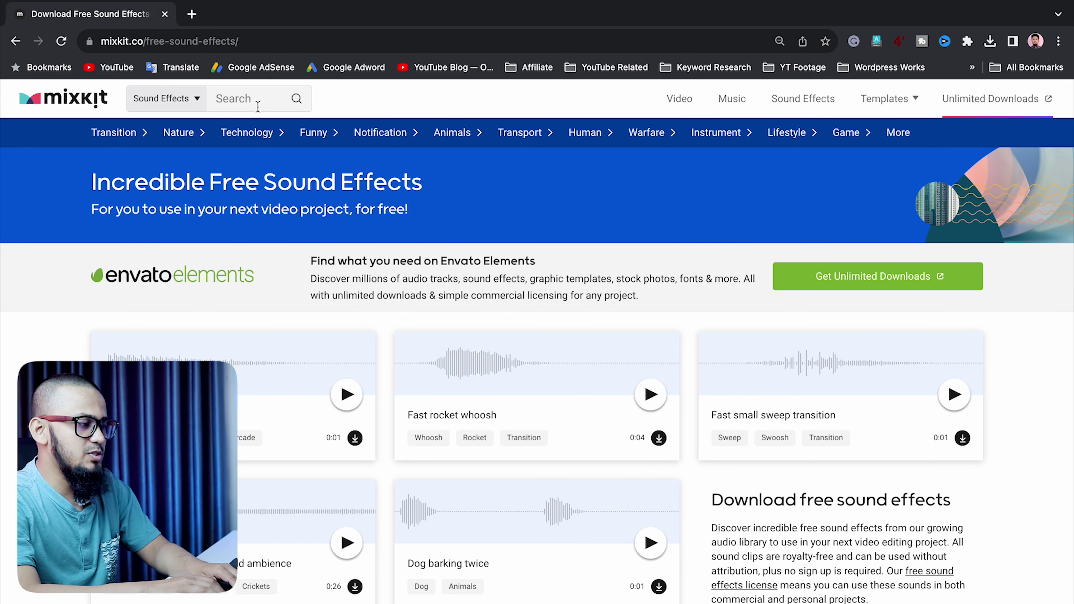
{"action": "type", "text": "Intro"}
{"action": "key", "text": "Return"}
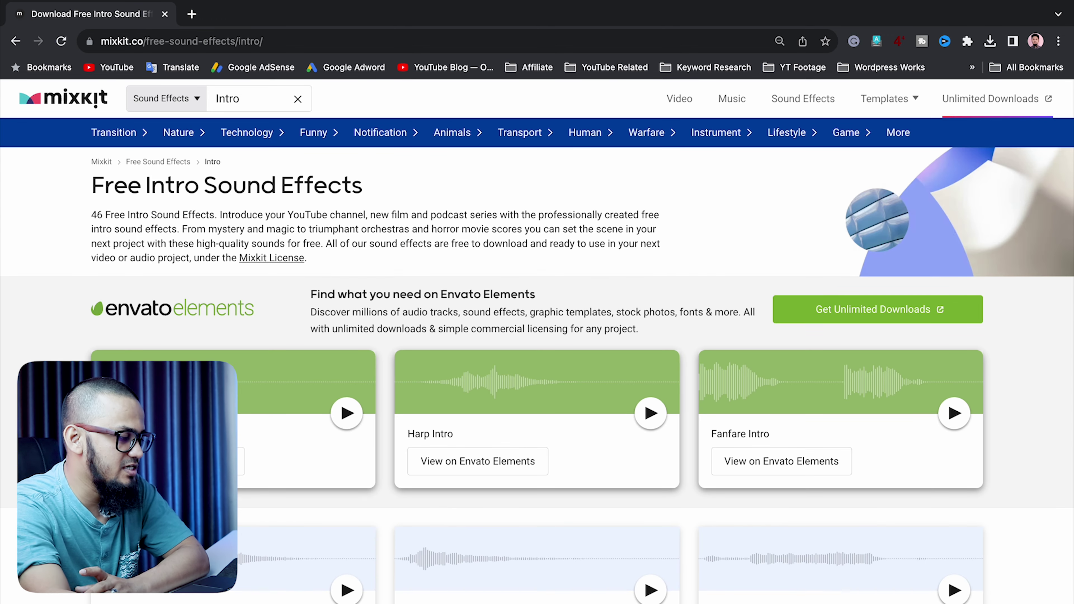
Step: Listen to the first free intro sound effect below the Envato Elements suggestions, and download it
{"action": "scroll", "coordinate": [380, 586], "scroll_direction": "down", "scroll_amount": 3}
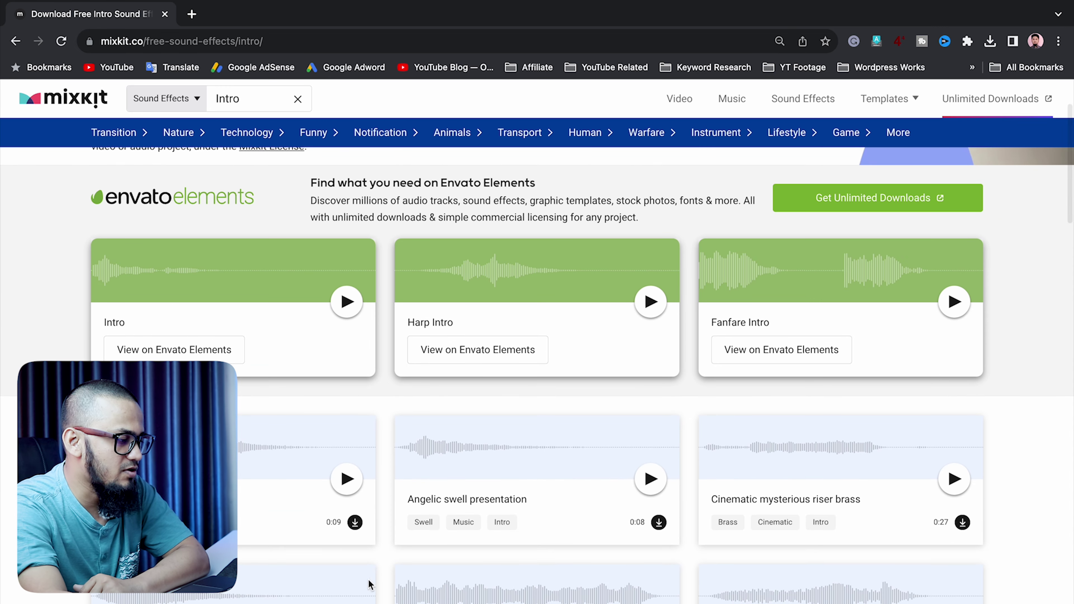
{"action": "scroll", "coordinate": [249, 472], "scroll_direction": "down", "scroll_amount": 2}
{"action": "left_click", "coordinate": [348, 397]}
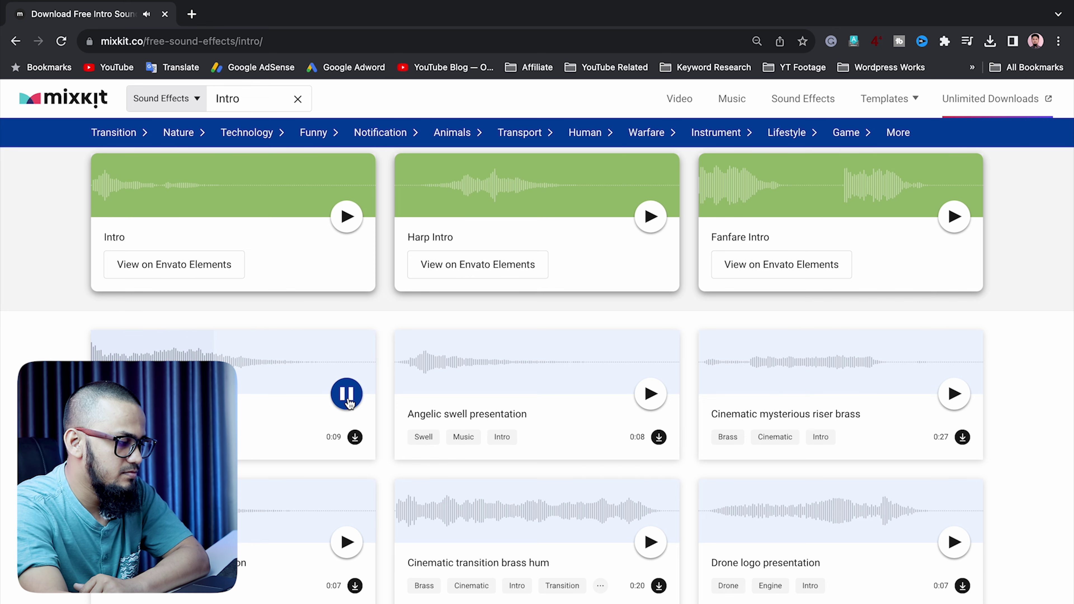
{"action": "left_click", "coordinate": [347, 399]}
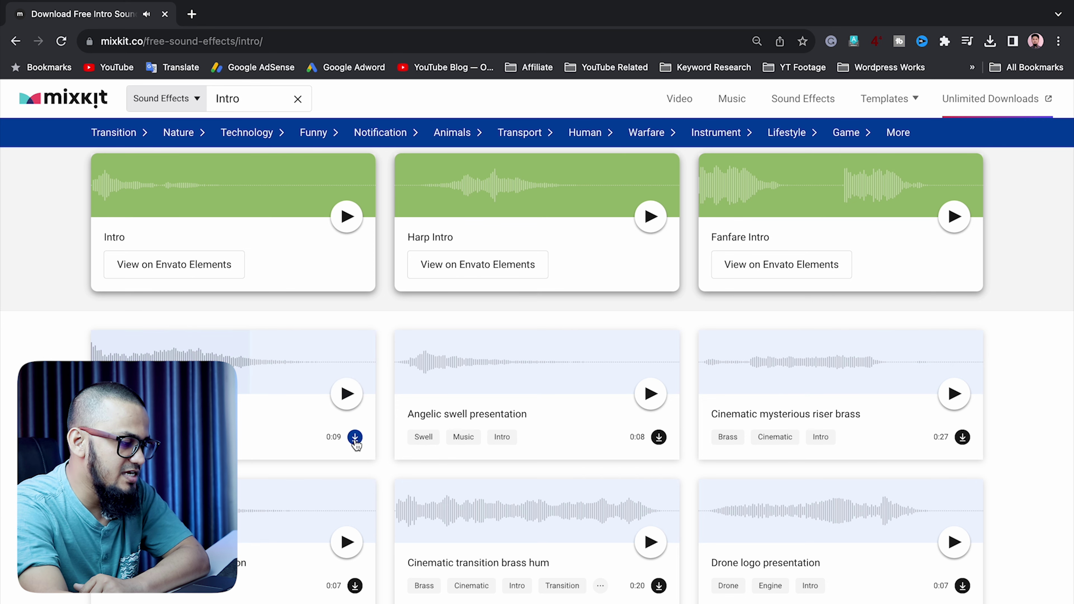
{"action": "left_click", "coordinate": [355, 438]}
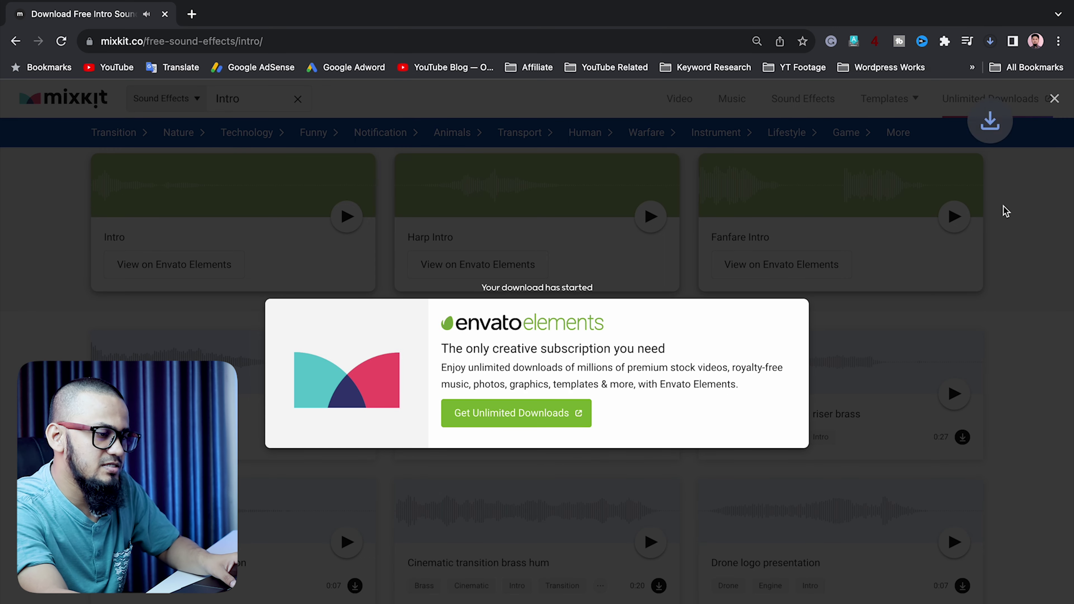
Step: Switch back to Premiere Pro and add the downloaded Mixkit alien world trailer sound to A1 at the start of 01 FINAL Blue
{"action": "left_click", "coordinate": [959, 73]}
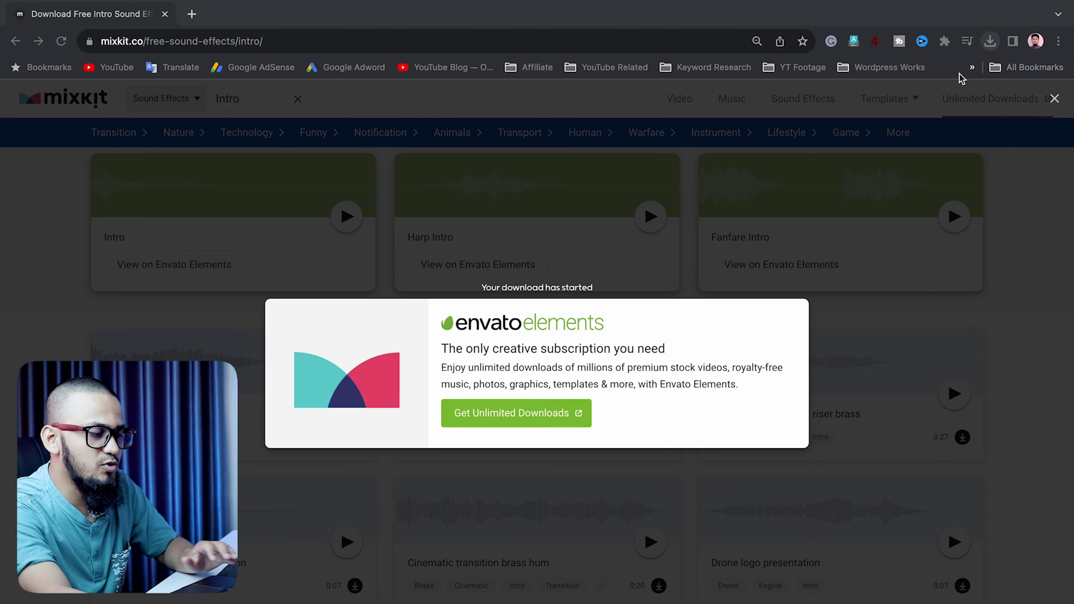
{"action": "left_click_drag", "start_coordinate": [646, 448], "coordinate": [548, 563]}
{"action": "key", "text": "super+Tab"}
{"action": "key", "text": "super+Tab"}
{"action": "key", "text": "Home"}
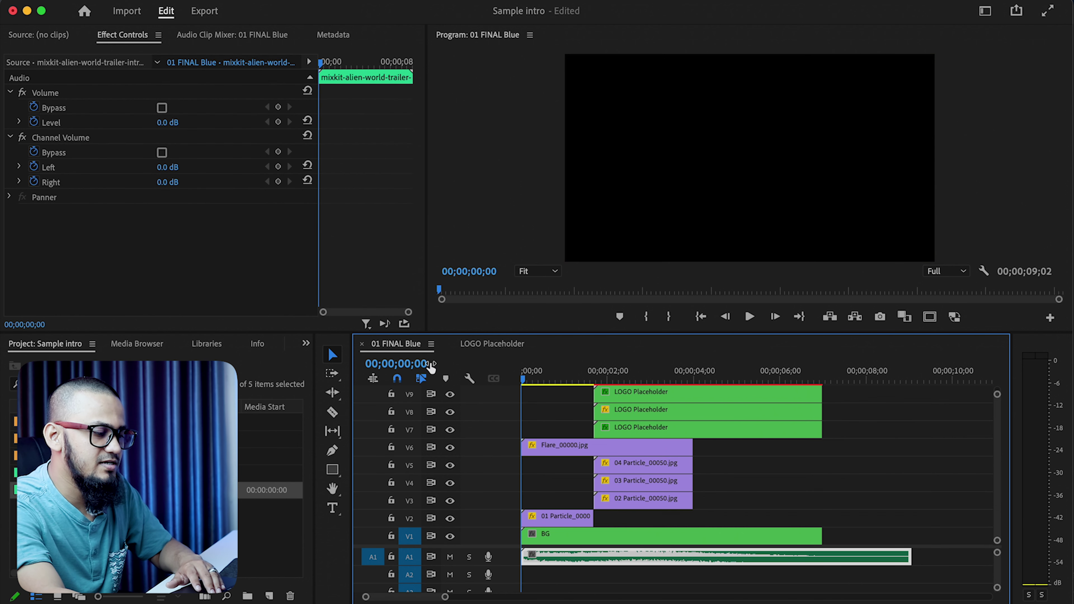
Step: Play back the 01 FINAL Blue sequence from the start to check the intro animation with its sound
{"action": "left_click", "coordinate": [749, 316]}
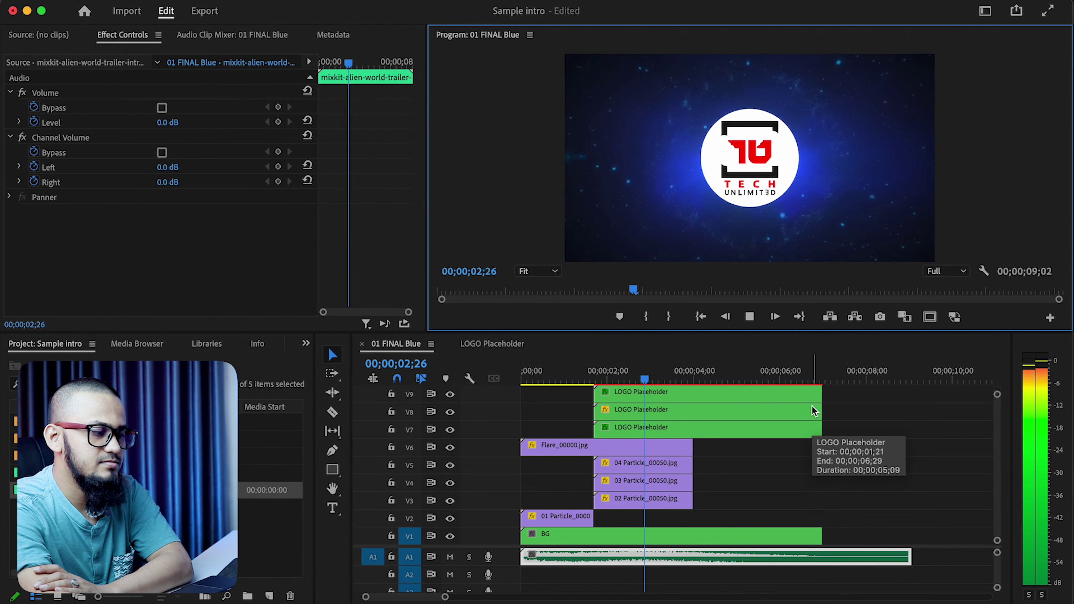
{"action": "left_click", "coordinate": [754, 325]}
{"action": "left_click", "coordinate": [900, 449]}
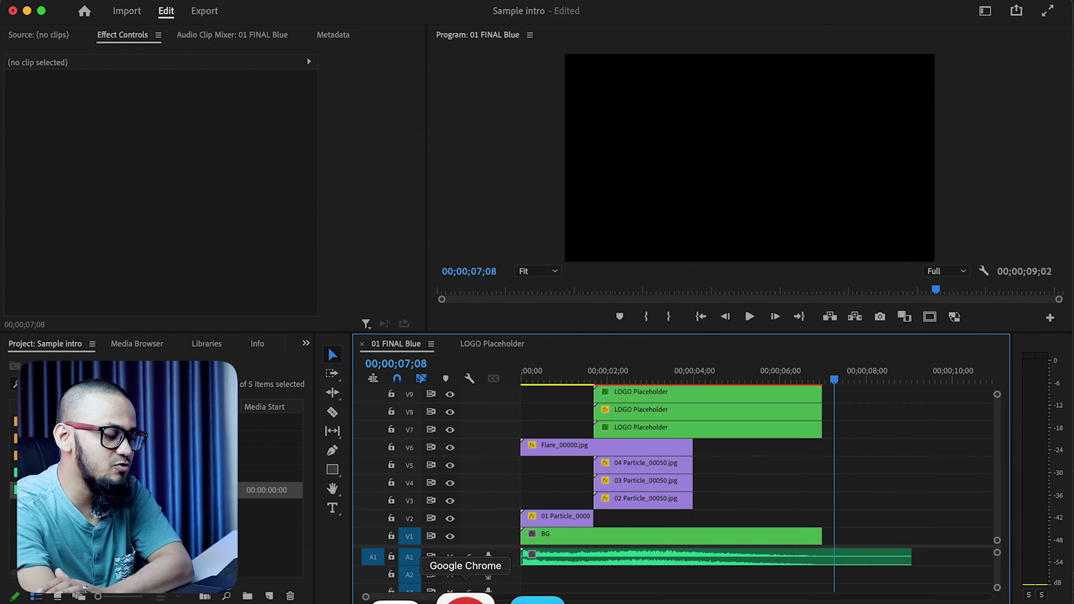
Step: Switch to Google Chrome, return to the top of Mixkit's intro sound effects page, and clear the search term
{"action": "left_click", "coordinate": [464, 599]}
{"action": "left_click", "coordinate": [950, 284]}
{"action": "scroll", "coordinate": [1008, 293], "scroll_direction": "up", "scroll_amount": 5}
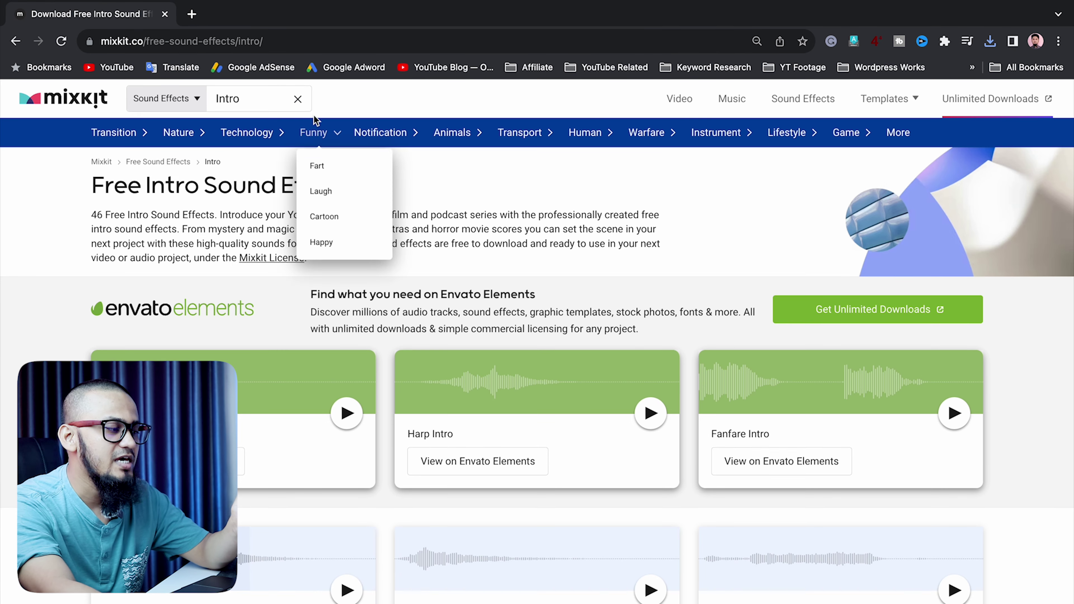
{"action": "left_click", "coordinate": [298, 99]}
{"action": "mouse_move", "coordinate": [127, 135]}
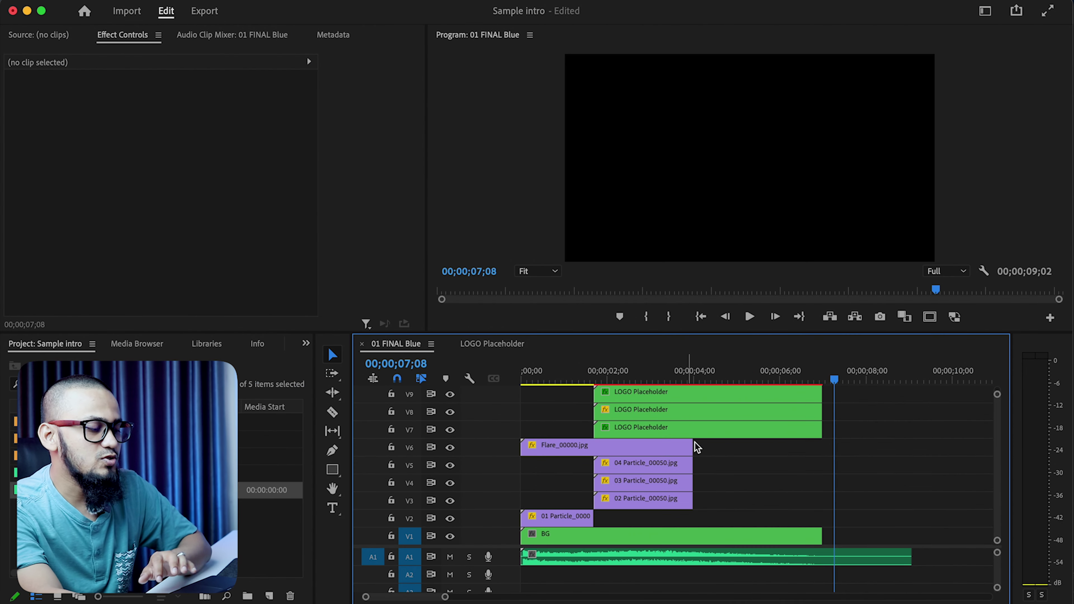
Step: Switch back to Premiere Pro and scrub the 01 FINAL Blue sequence from its start to the logo reveal
{"action": "left_click_drag", "start_coordinate": [831, 378], "coordinate": [503, 381]}
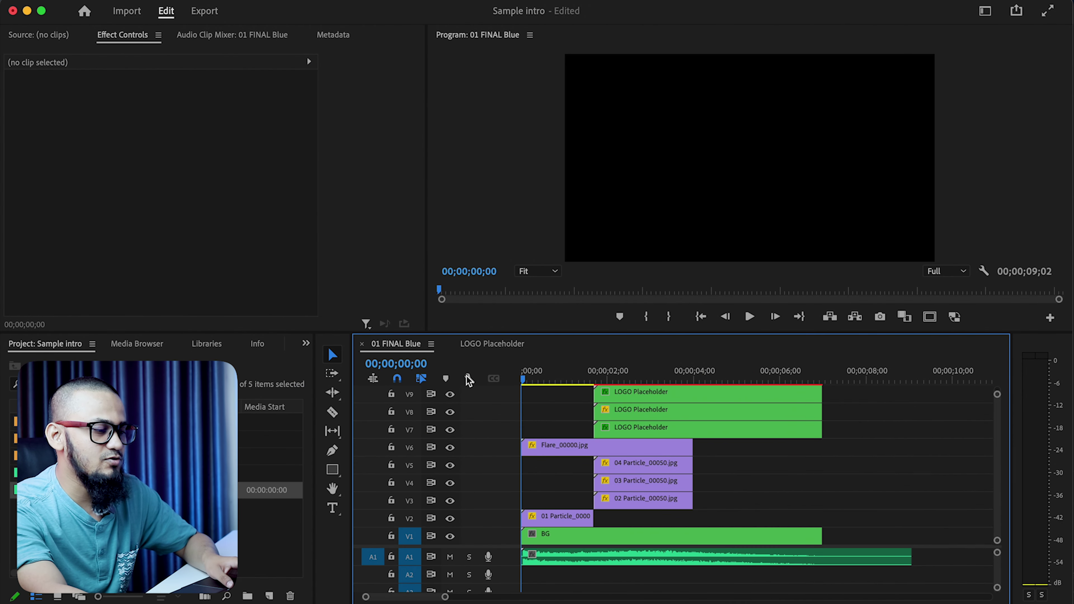
{"action": "left_click", "coordinate": [558, 376]}
{"action": "left_click_drag", "start_coordinate": [591, 376], "coordinate": [623, 378]}
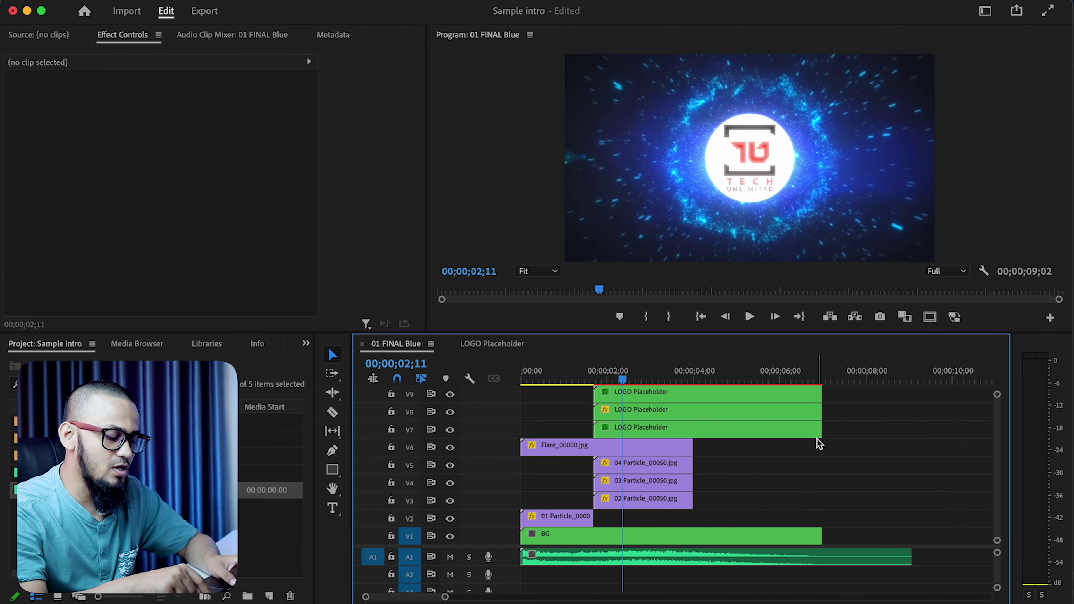
Step: Open the export settings for the 01 FINAL Blue sequence and scrub through the start of its preview
{"action": "key", "text": "super+m"}
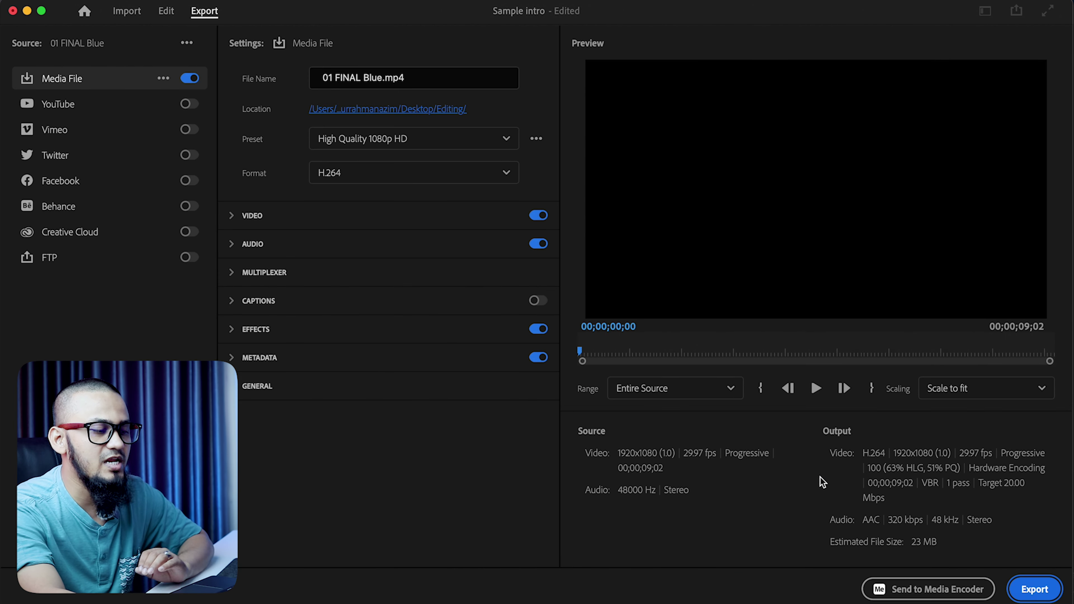
{"action": "left_click_drag", "start_coordinate": [580, 350], "coordinate": [632, 347]}
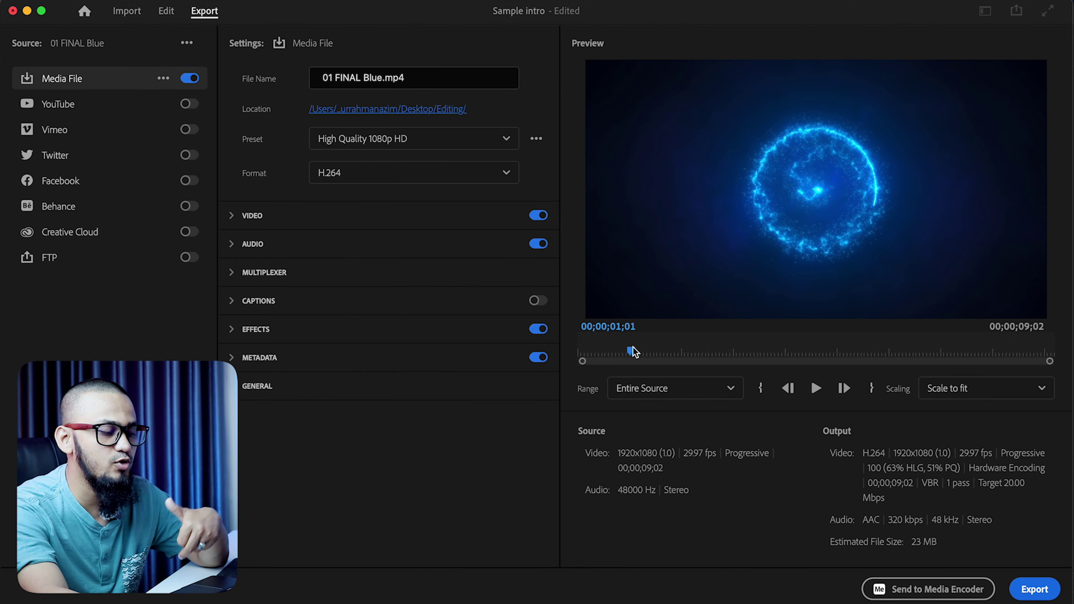
{"action": "left_click_drag", "start_coordinate": [632, 347], "coordinate": [578, 330]}
Step: Check the preset and save location, then export 01 FINAL Blue.mp4 to the Editing folder as H.264 with High Quality 1080p HD
{"action": "left_click", "coordinate": [503, 146]}
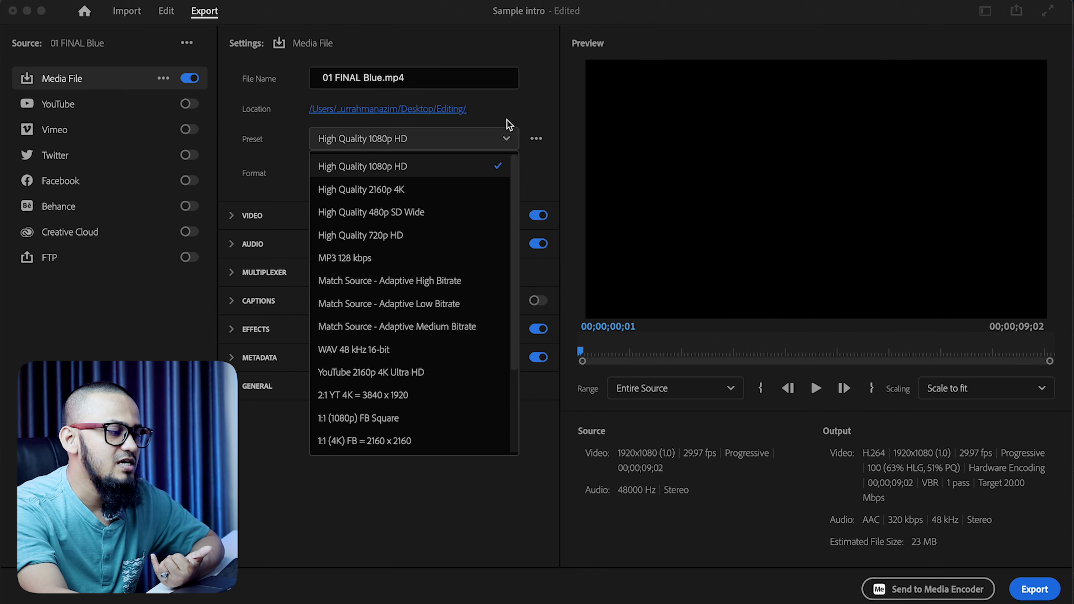
{"action": "left_click", "coordinate": [514, 121]}
{"action": "left_click", "coordinate": [400, 110]}
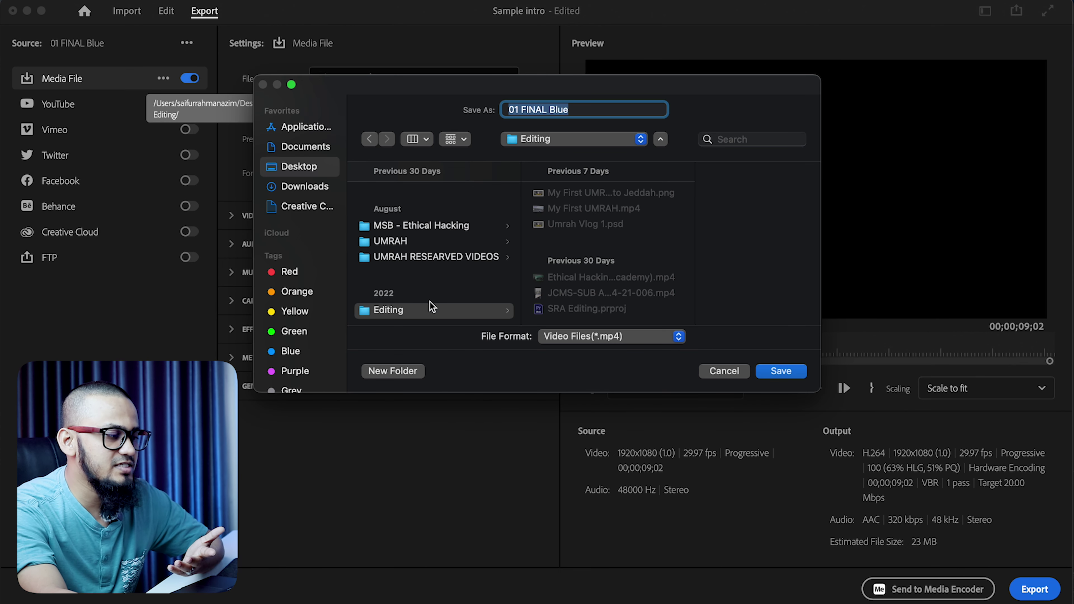
{"action": "left_click", "coordinate": [715, 371]}
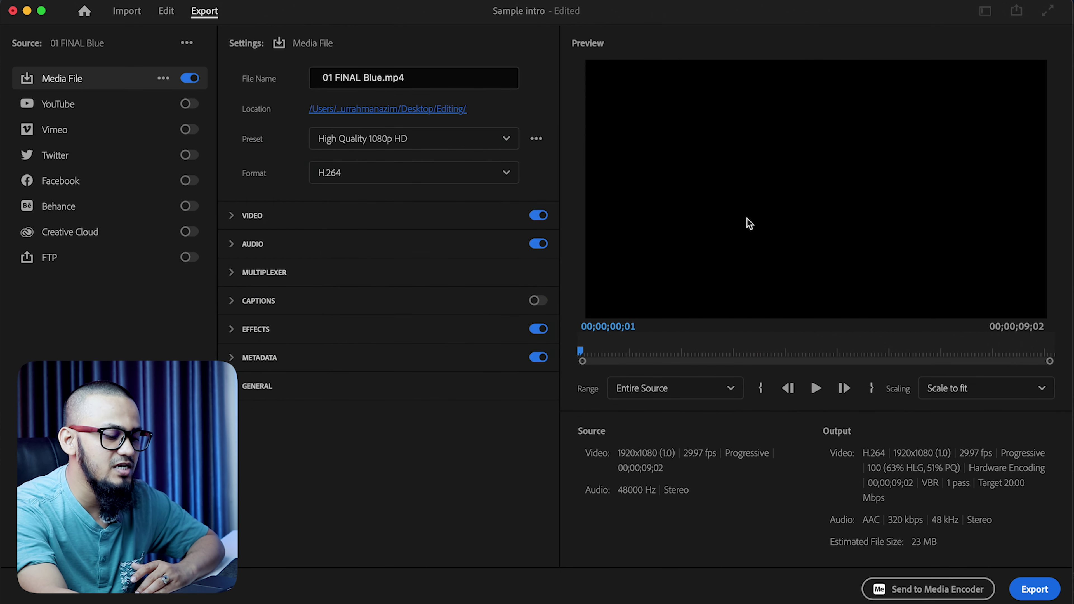
{"action": "left_click", "coordinate": [1034, 589]}
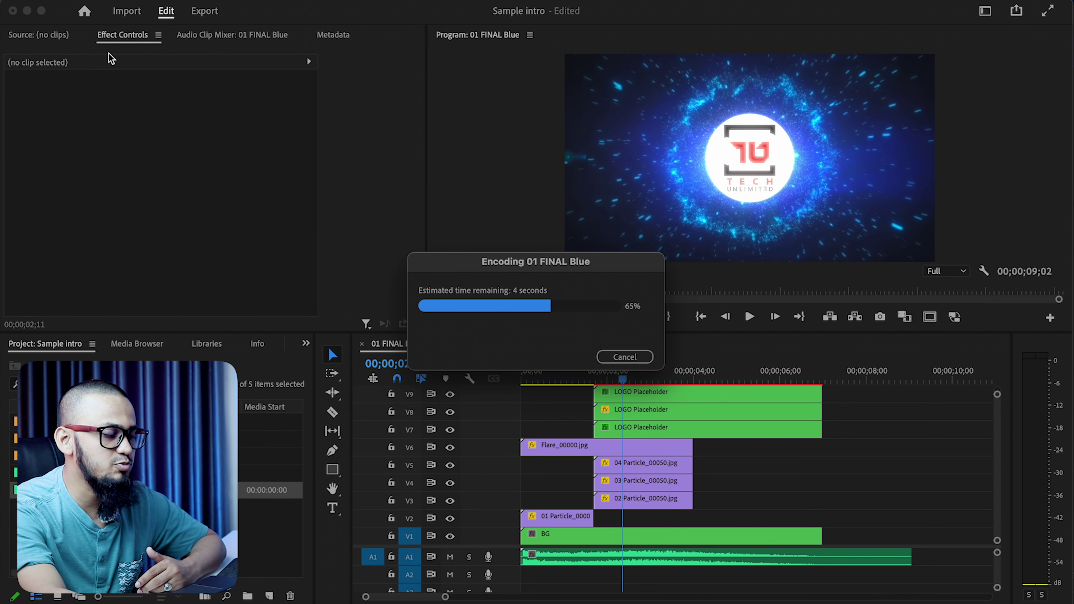
Step: Minimize Premiere Pro and open the desktop's Editing folder in Finder to find the exported video under Movies
{"action": "left_click", "coordinate": [27, 11]}
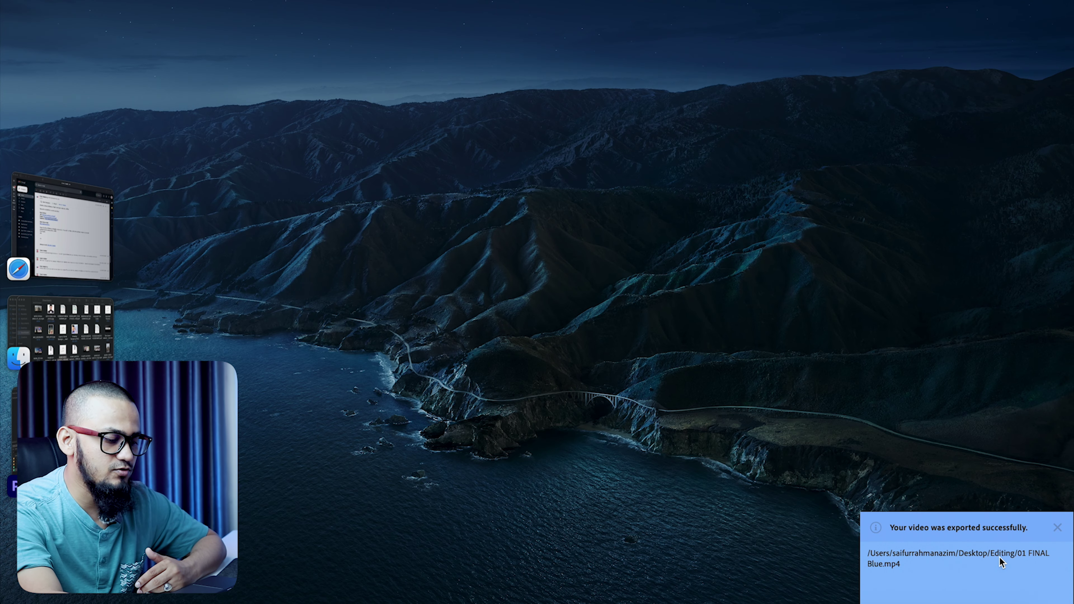
{"action": "left_click", "coordinate": [1016, 562]}
{"action": "left_click", "coordinate": [839, 138]}
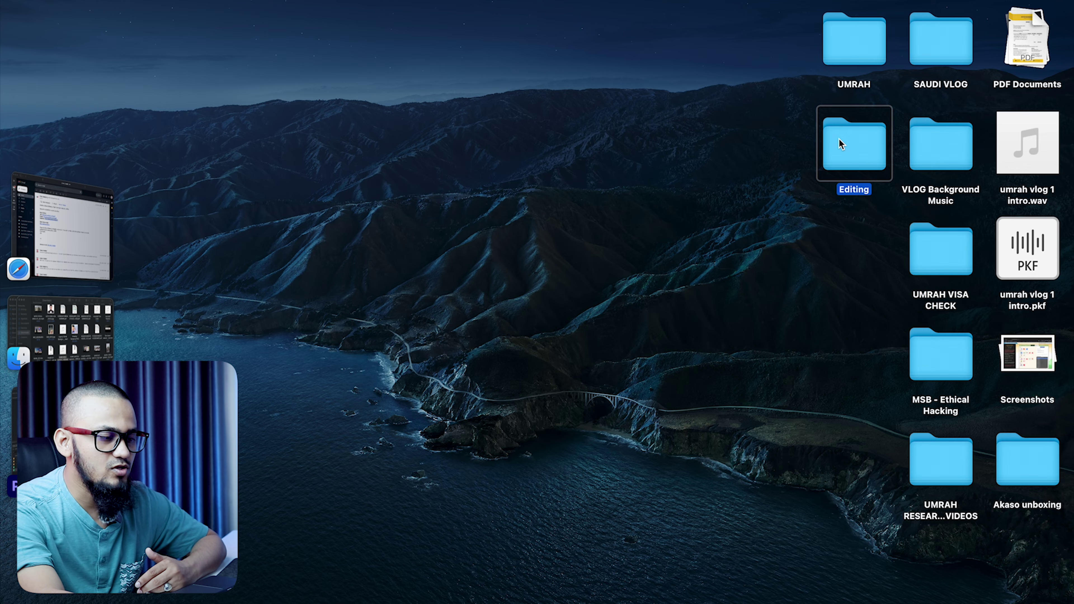
{"action": "double_click", "coordinate": [839, 139]}
{"action": "scroll", "coordinate": [892, 426], "scroll_direction": "down", "scroll_amount": 5}
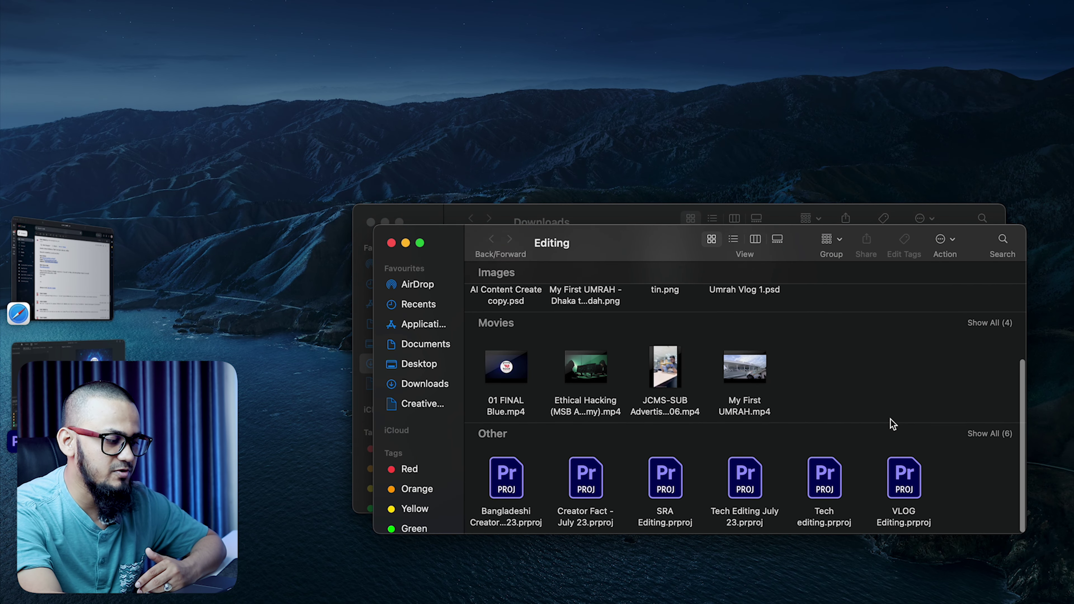
Step: Open the exported 01 FINAL Blue.mp4 and play it in full screen
{"action": "double_click", "coordinate": [514, 381]}
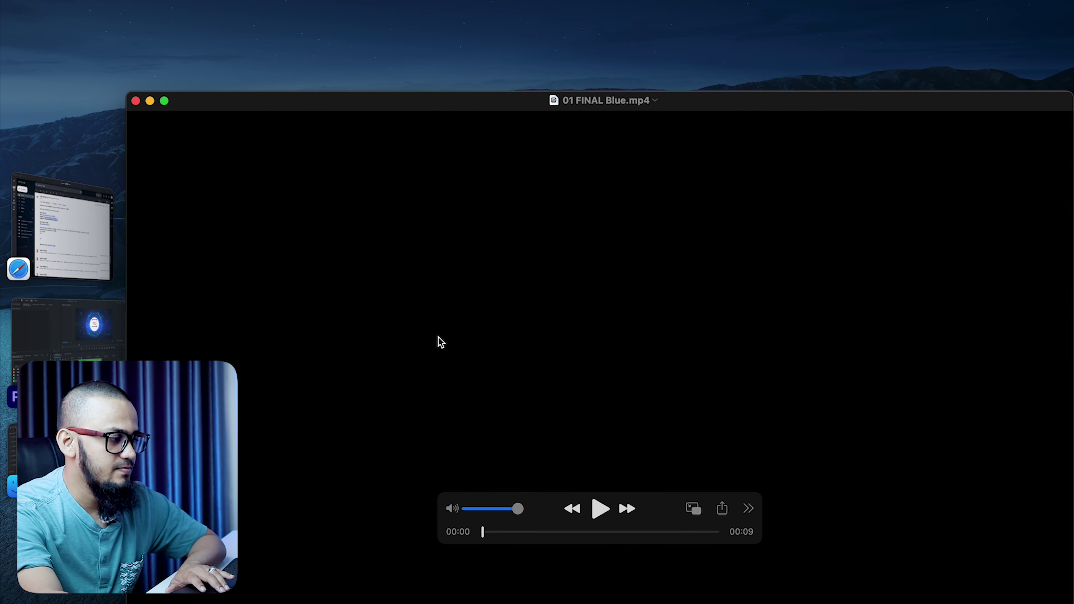
{"action": "left_click", "coordinate": [161, 103]}
{"action": "left_click", "coordinate": [537, 528]}
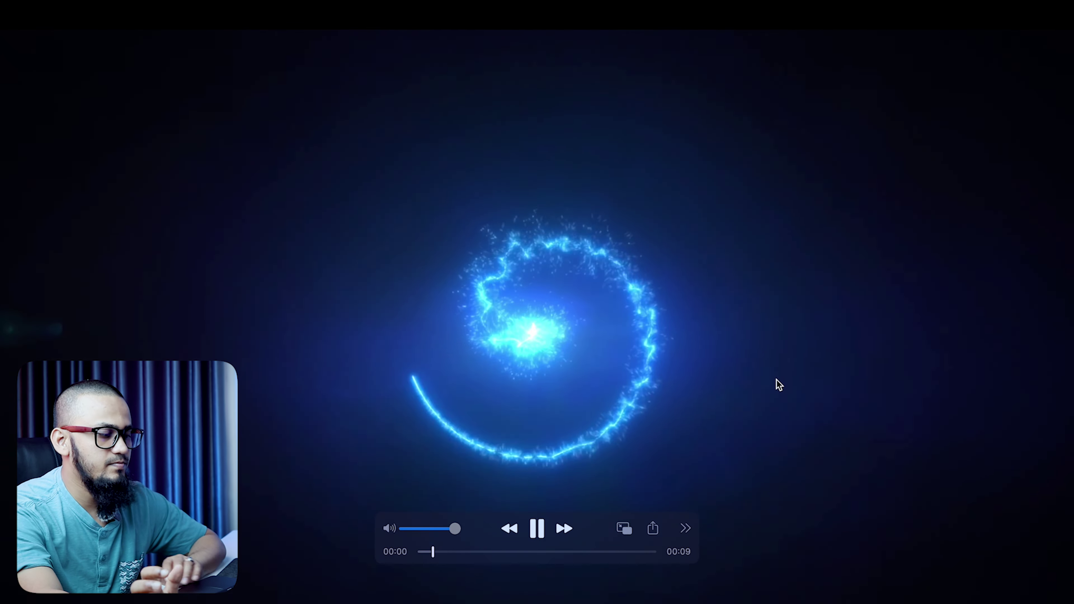